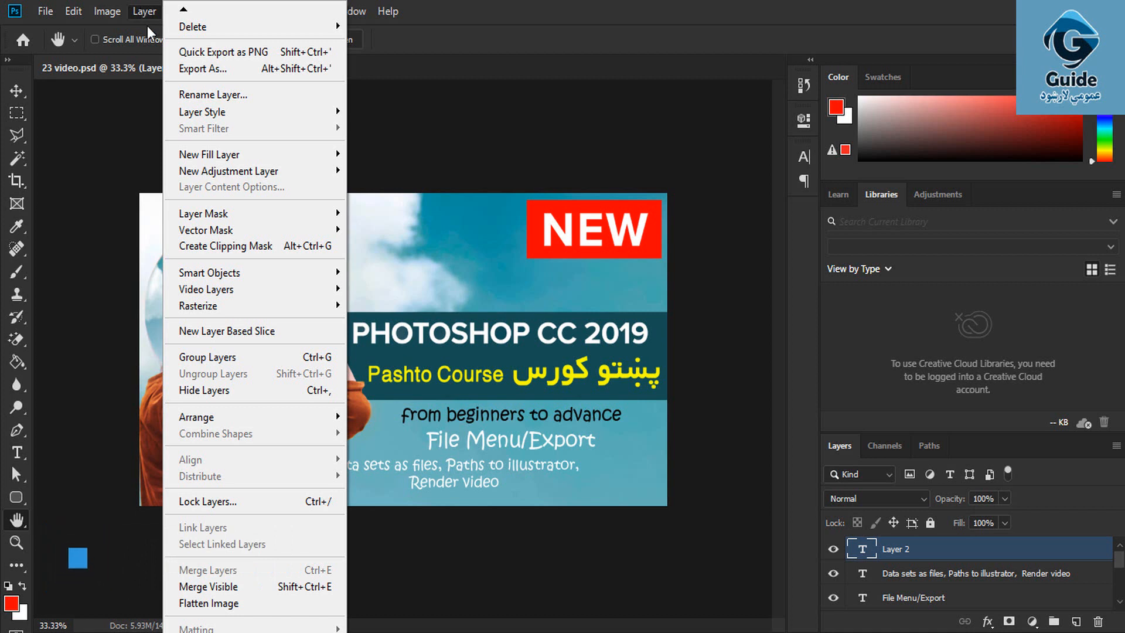
mouse_move(285, 291)
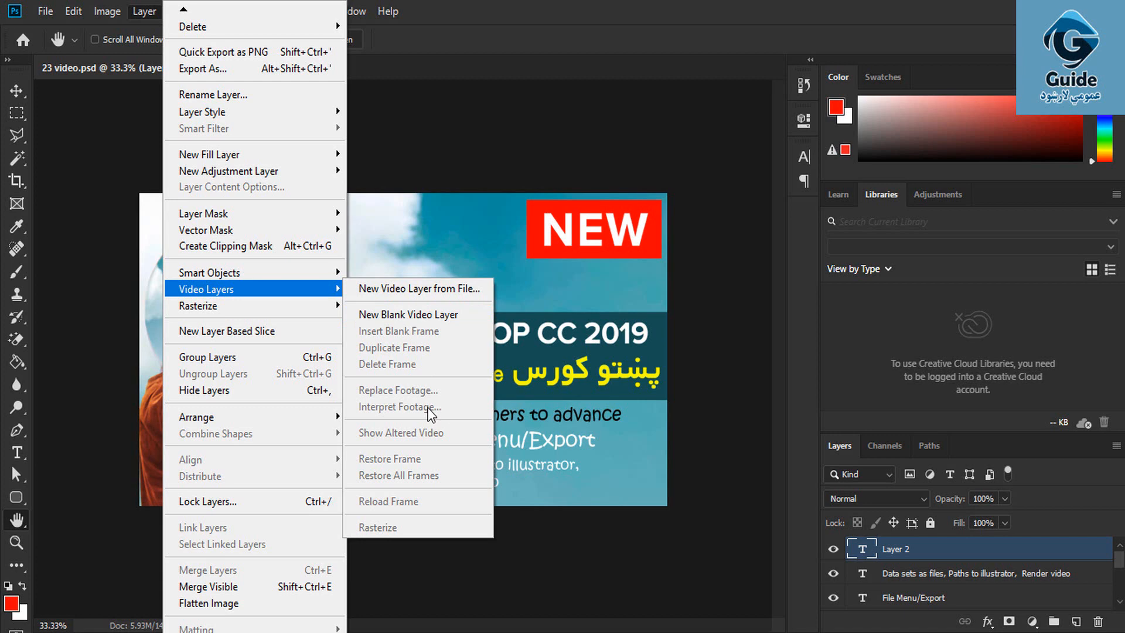
key("Escape")
left_click(527, 314)
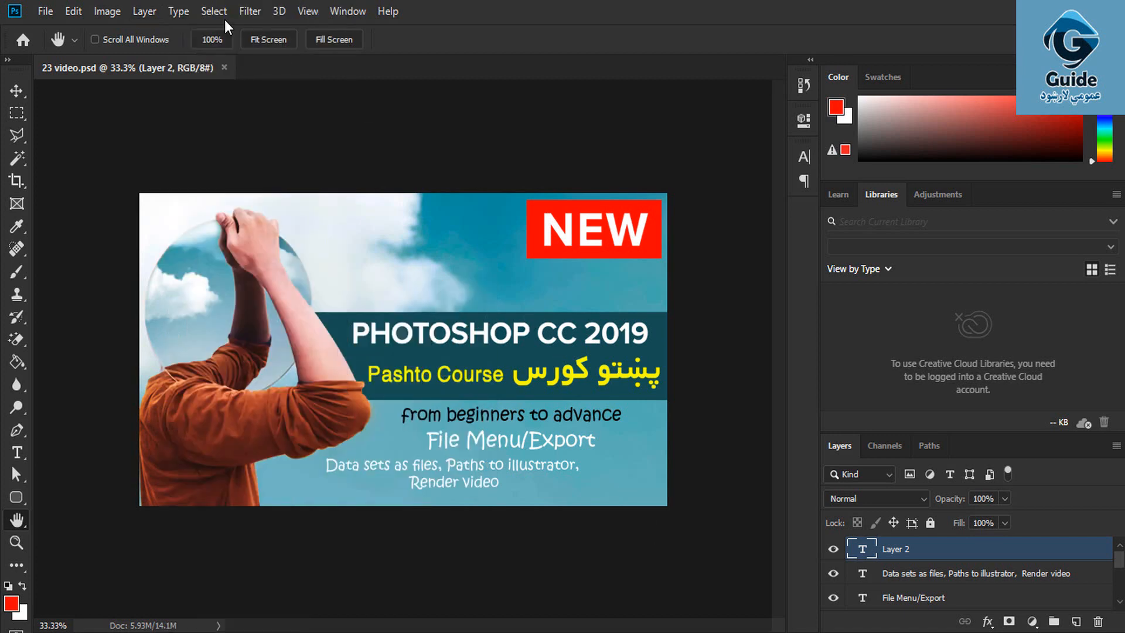
left_click(142, 12)
mouse_move(233, 286)
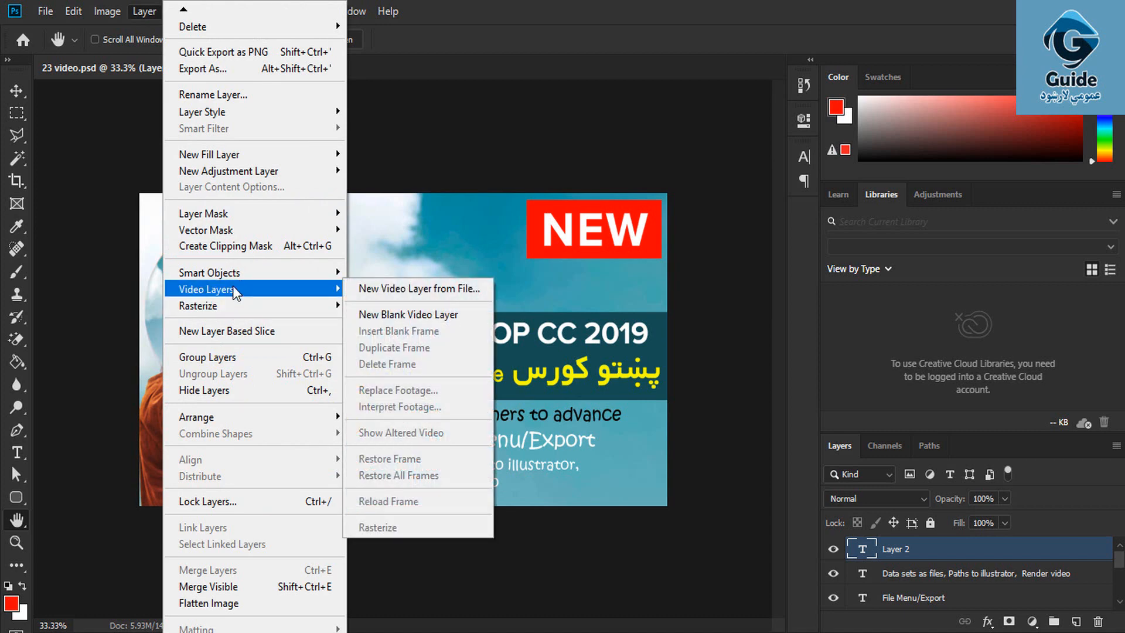
left_click(140, 174)
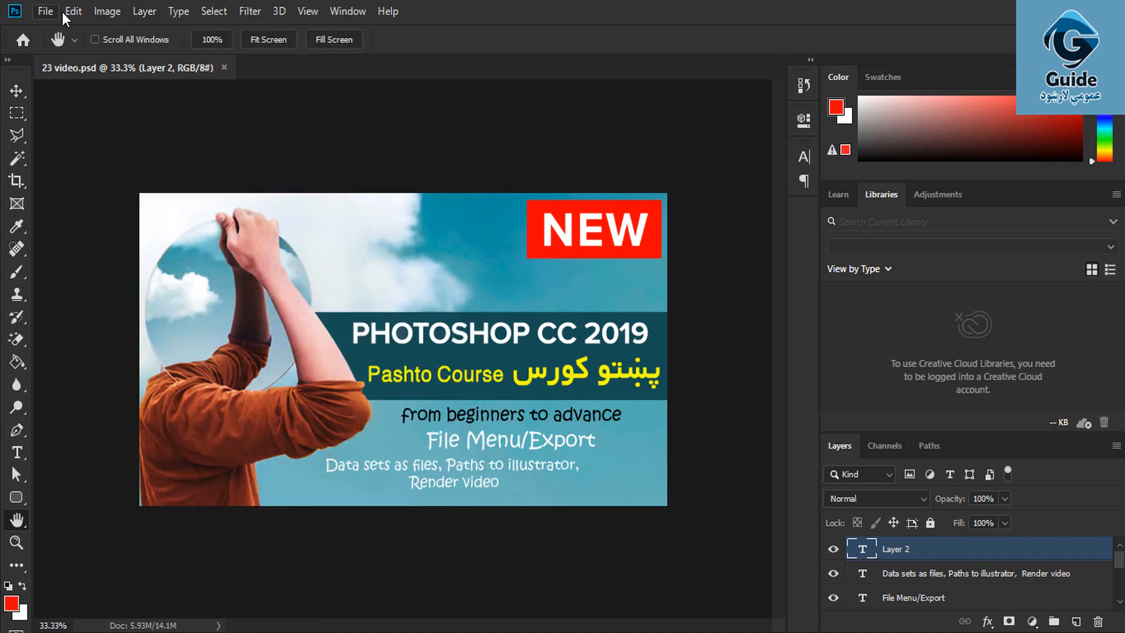
Step: Add a new video layer from the file Motorbike - 569.mp4 on the Desktop
left_click(157, 12)
mouse_move(234, 287)
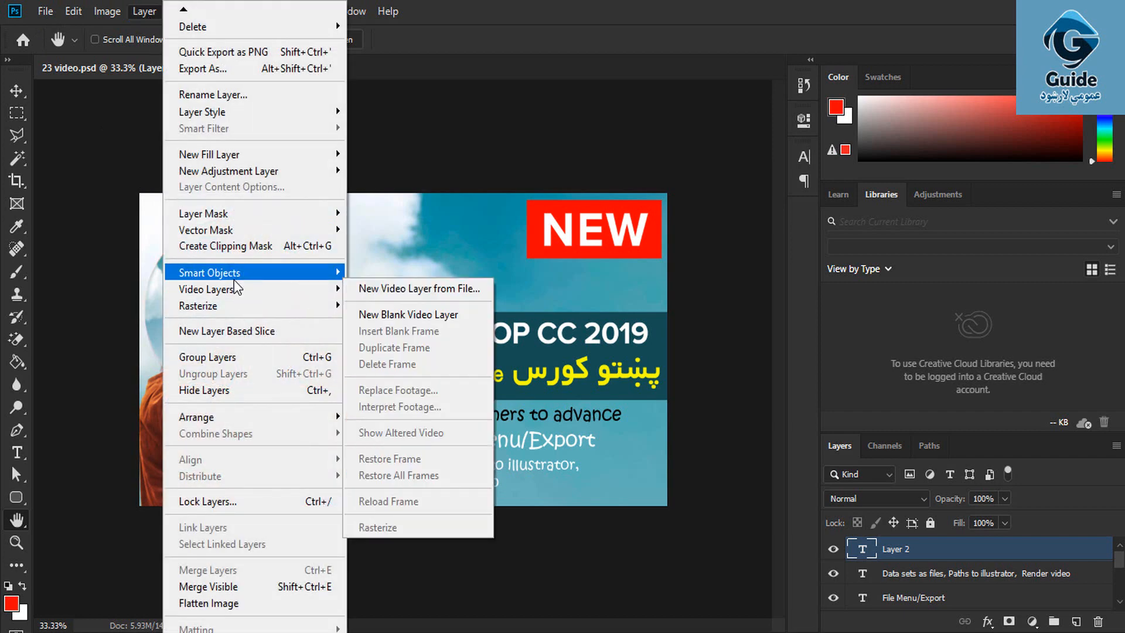
left_click(385, 290)
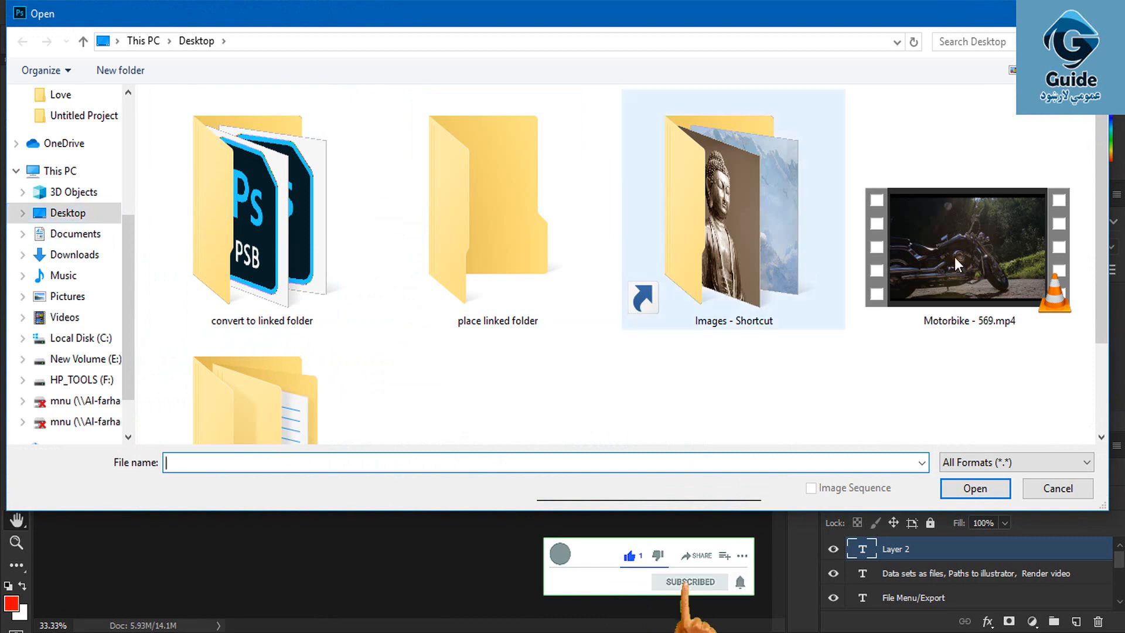
double_click(1014, 257)
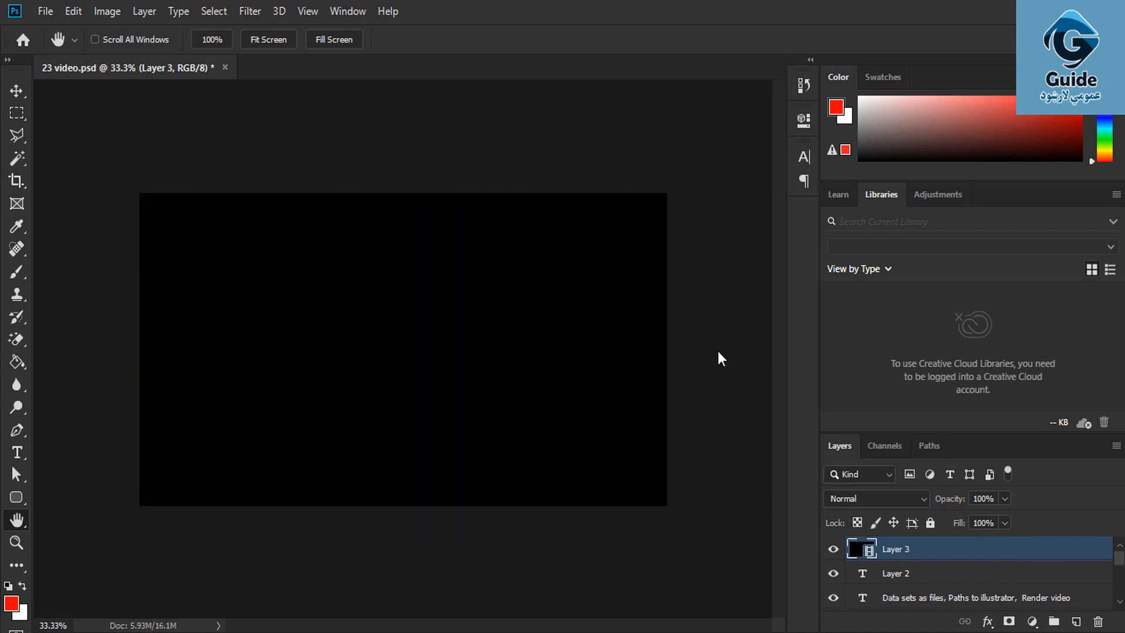
Step: Show the Timeline and play the first seconds of the motorbike video layer
mouse_move(1120, 559)
left_mouse_down()
mouse_move(1120, 592)
mouse_move(1120, 571)
left_mouse_up()
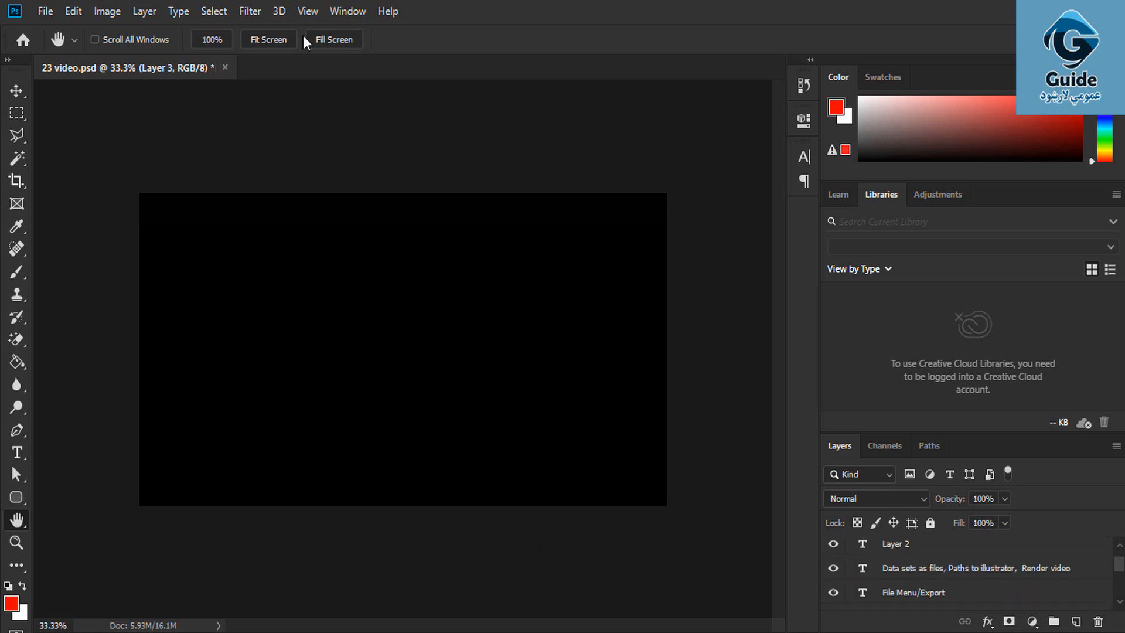
left_click(346, 12)
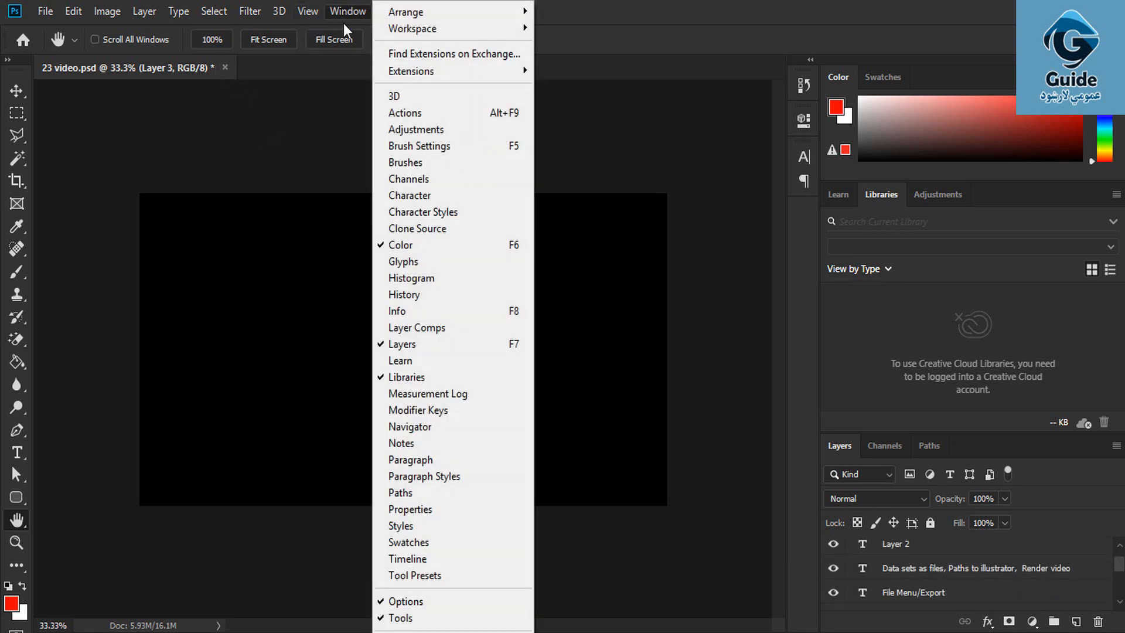
left_click(425, 559)
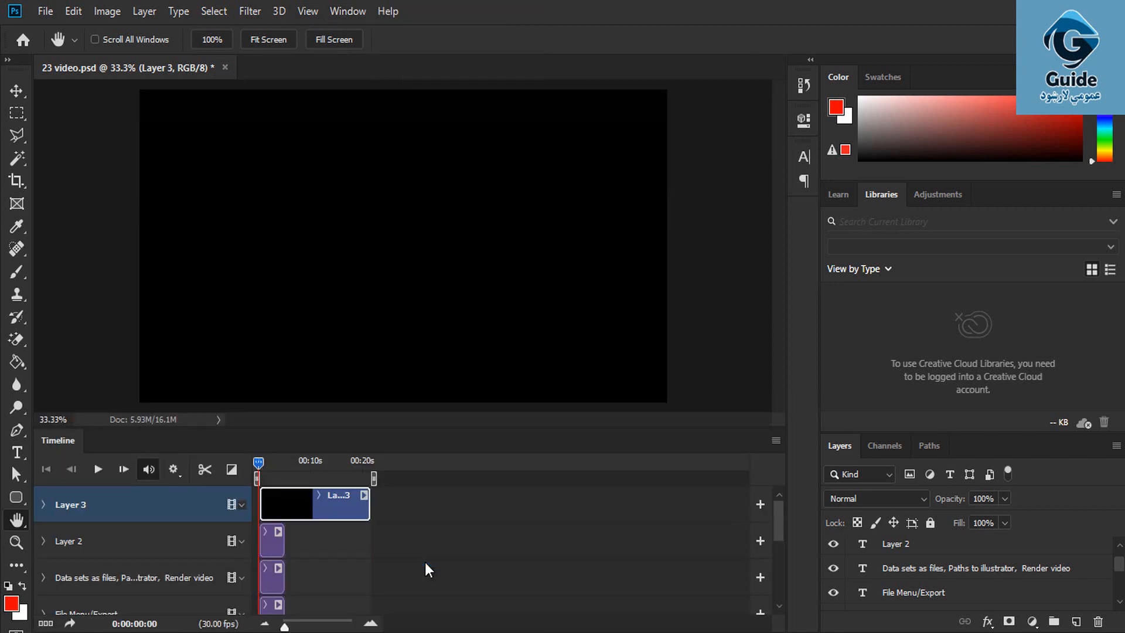
key("space")
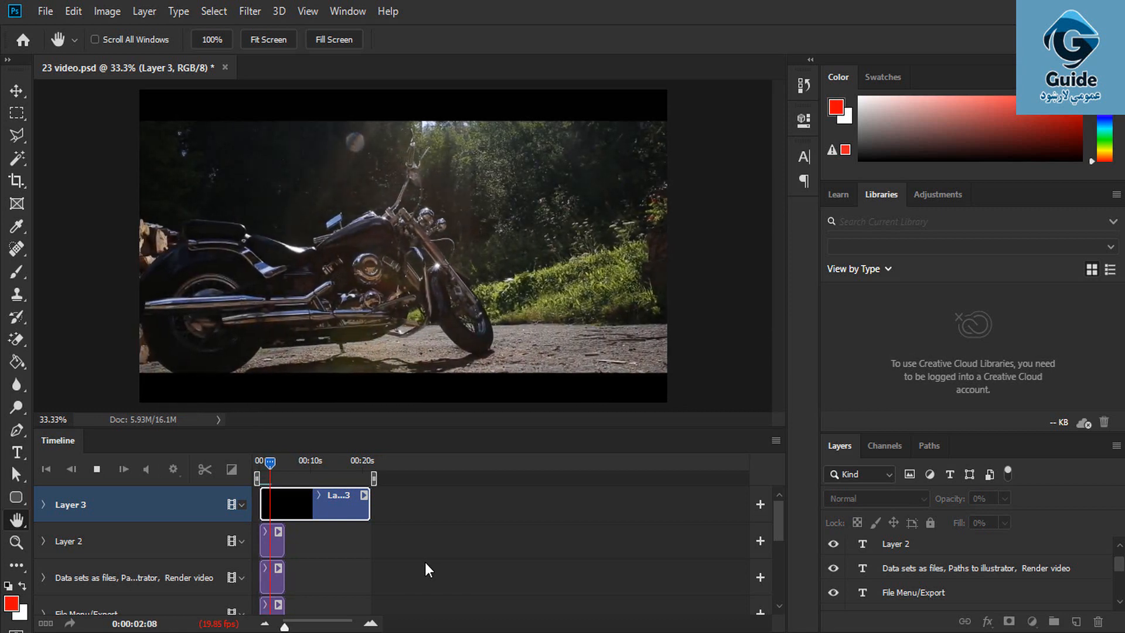
key("space")
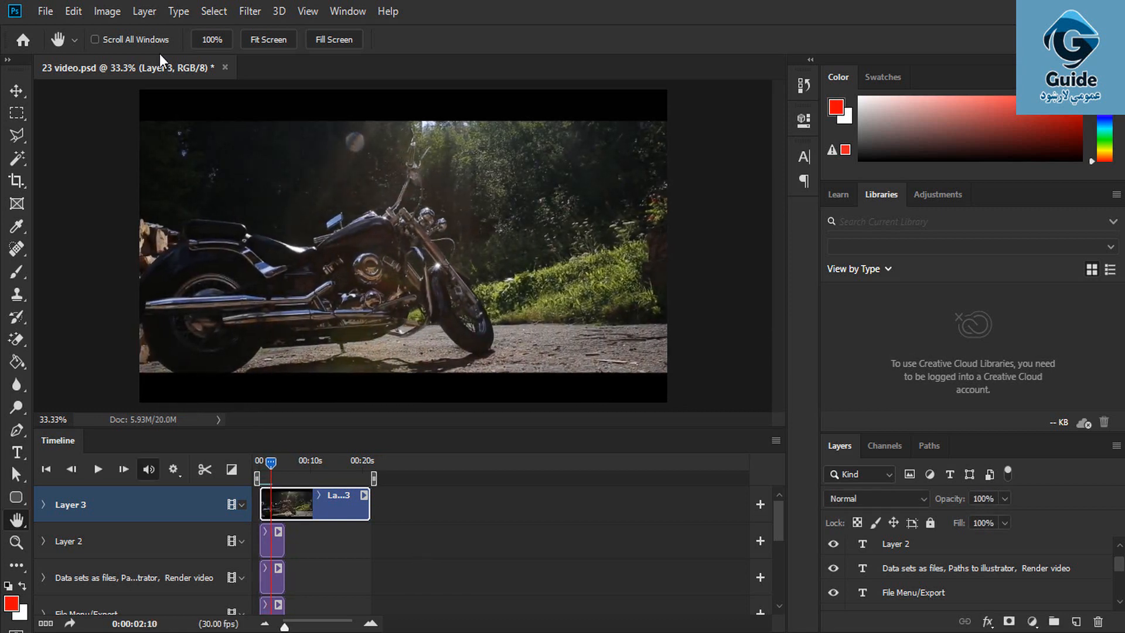
Step: Examine the frame rate options in the Interpret Footage settings of the motorbike video layer
left_click(147, 11)
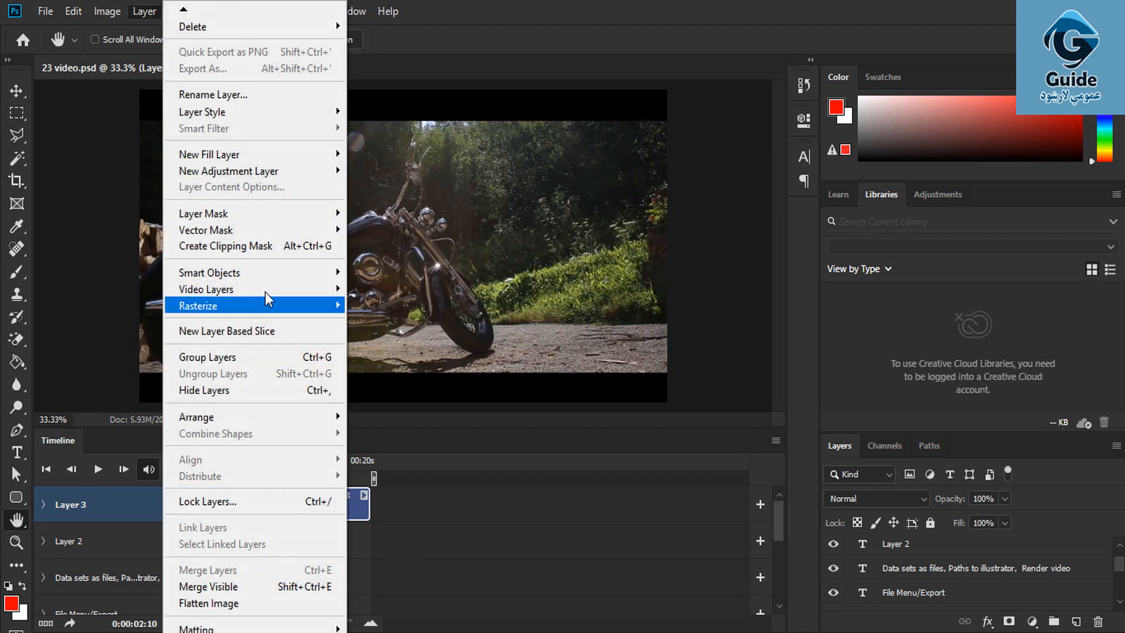
mouse_move(265, 288)
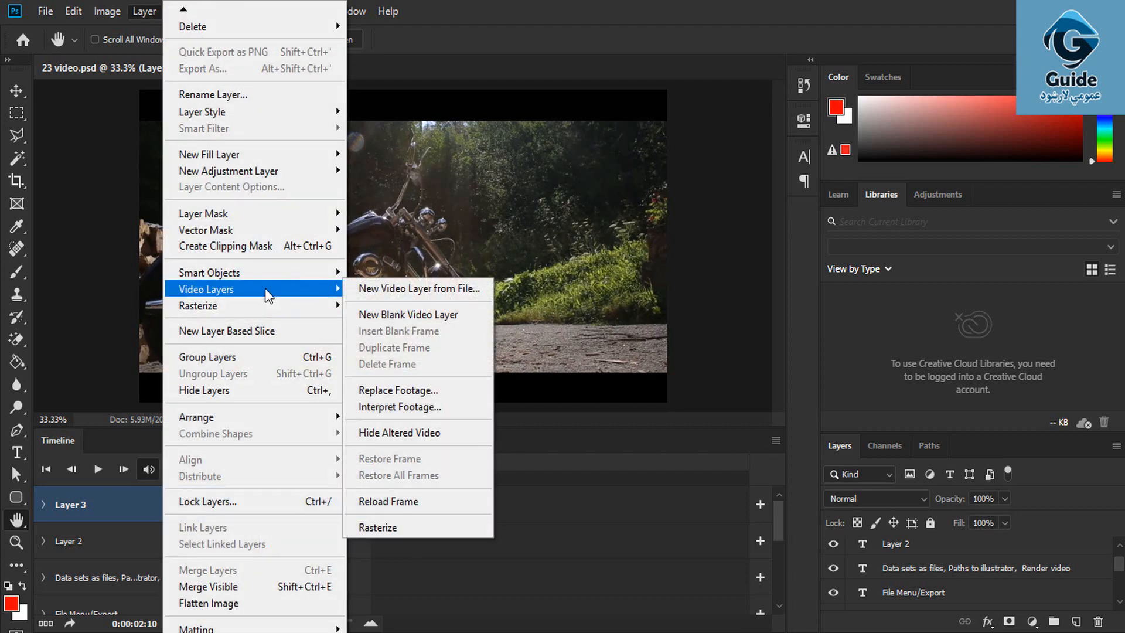
left_click(421, 407)
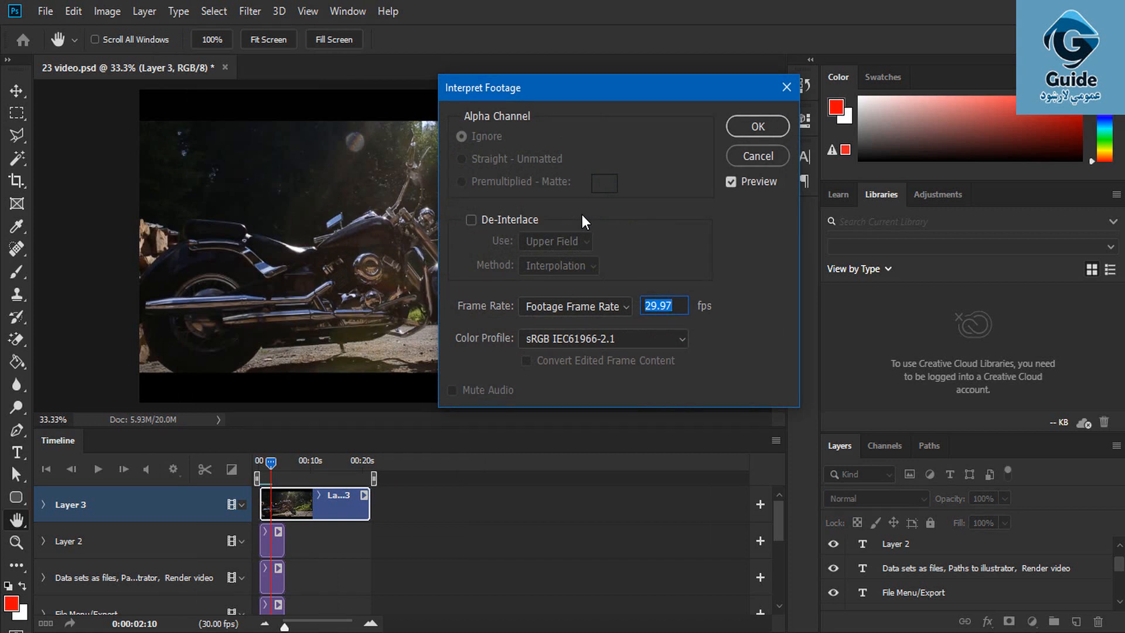
left_click(621, 307)
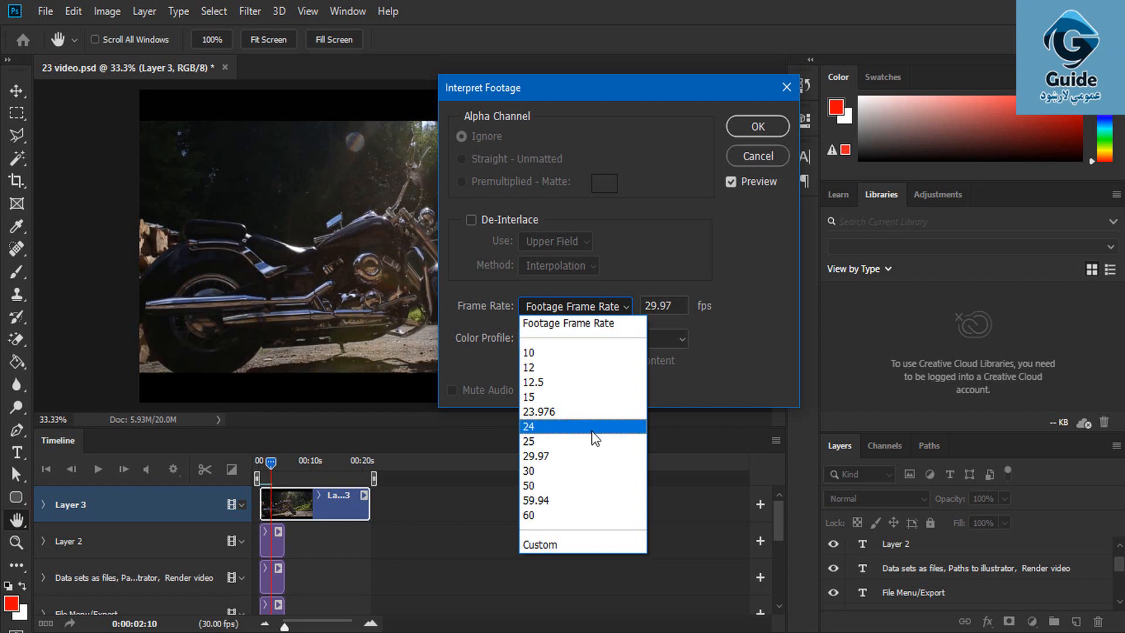
left_click(673, 295)
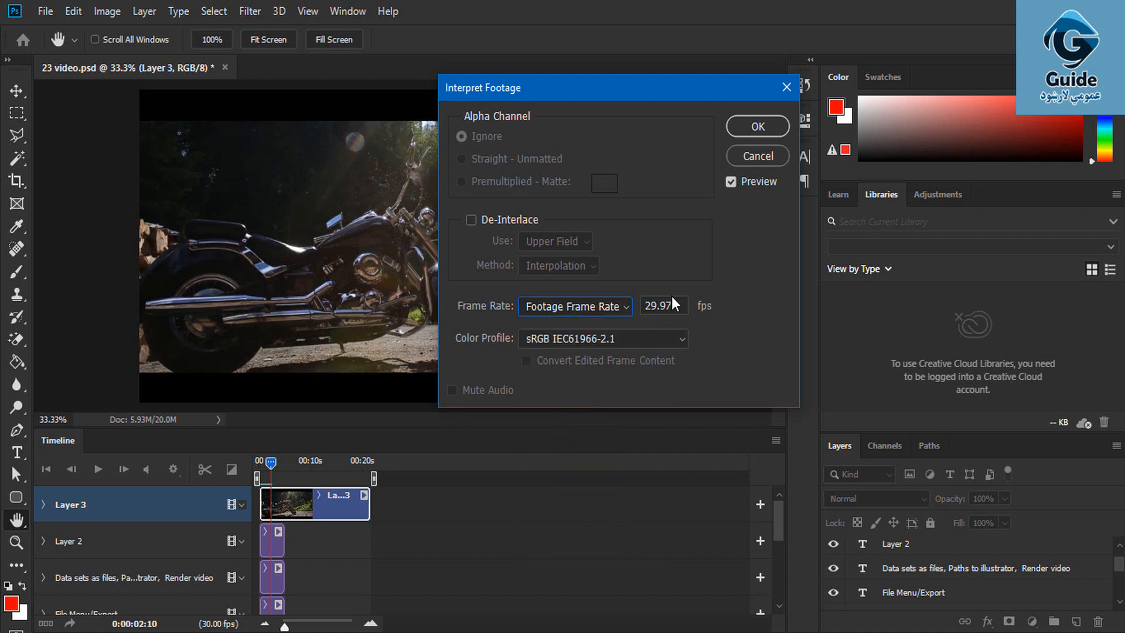
left_click(606, 314)
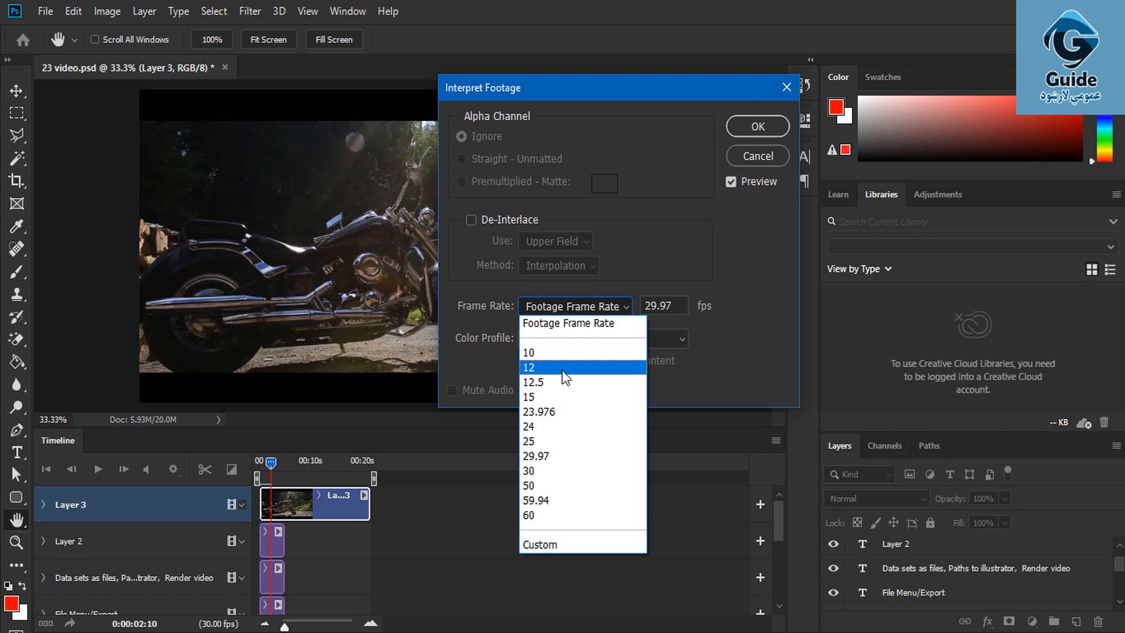
left_click(484, 325)
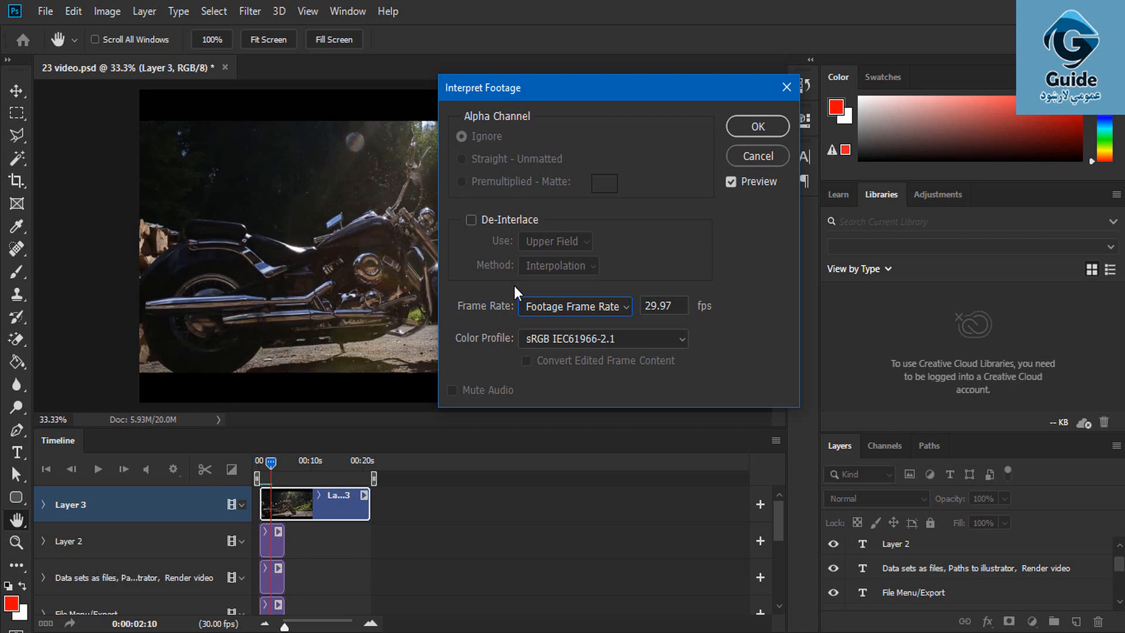
left_click(757, 156)
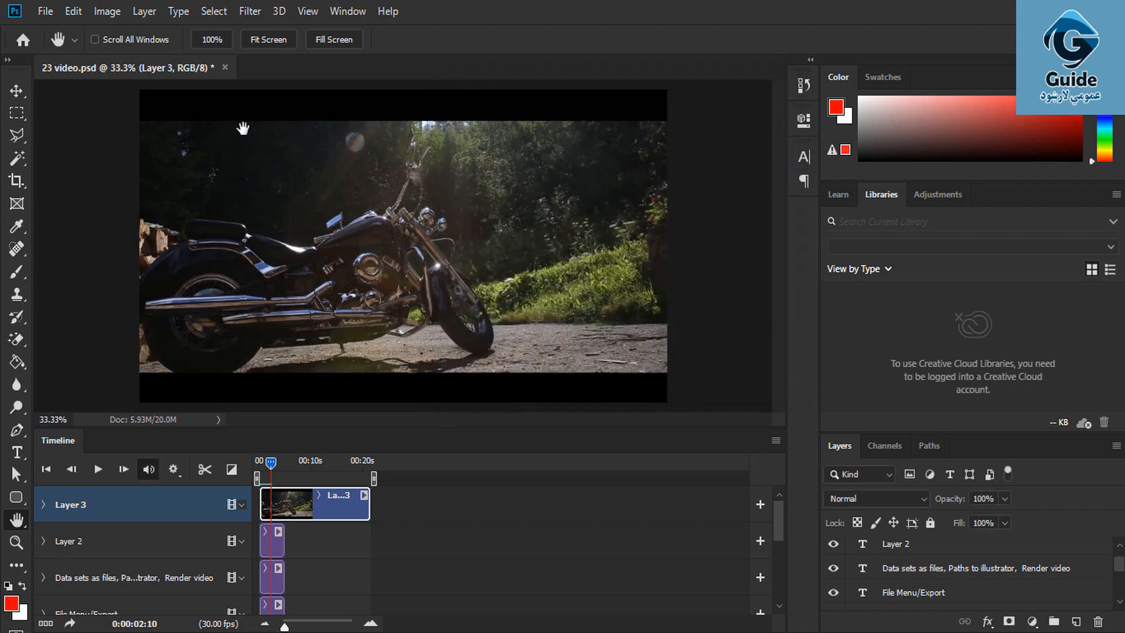
Step: Examine the Film & Video presets available for a new document, including HDTV 1080p
left_click(45, 12)
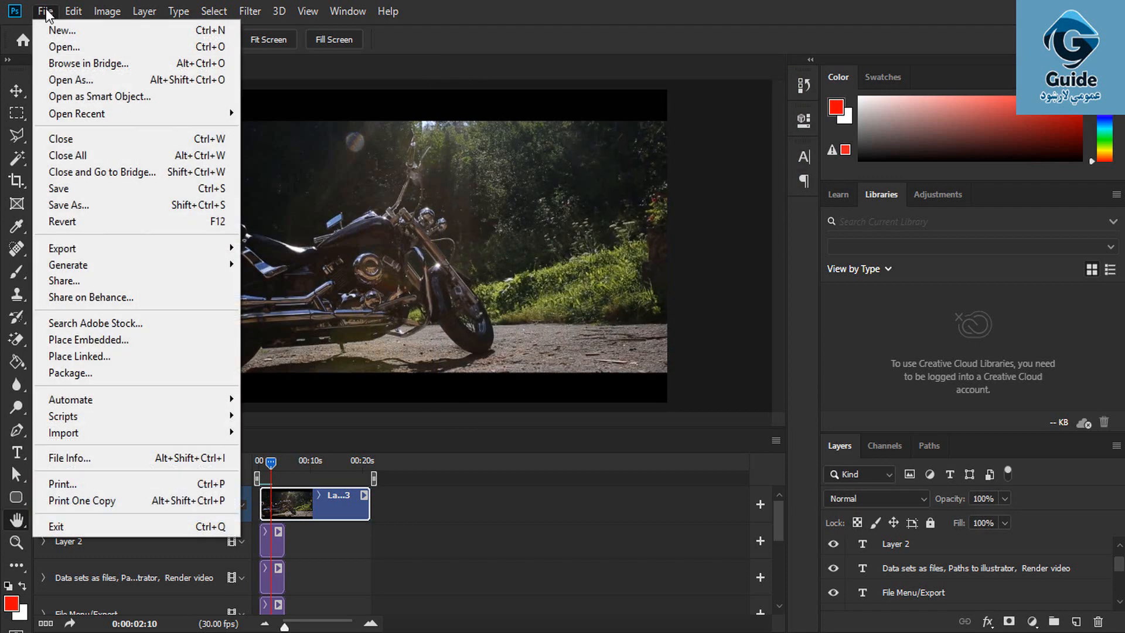
left_click(68, 36)
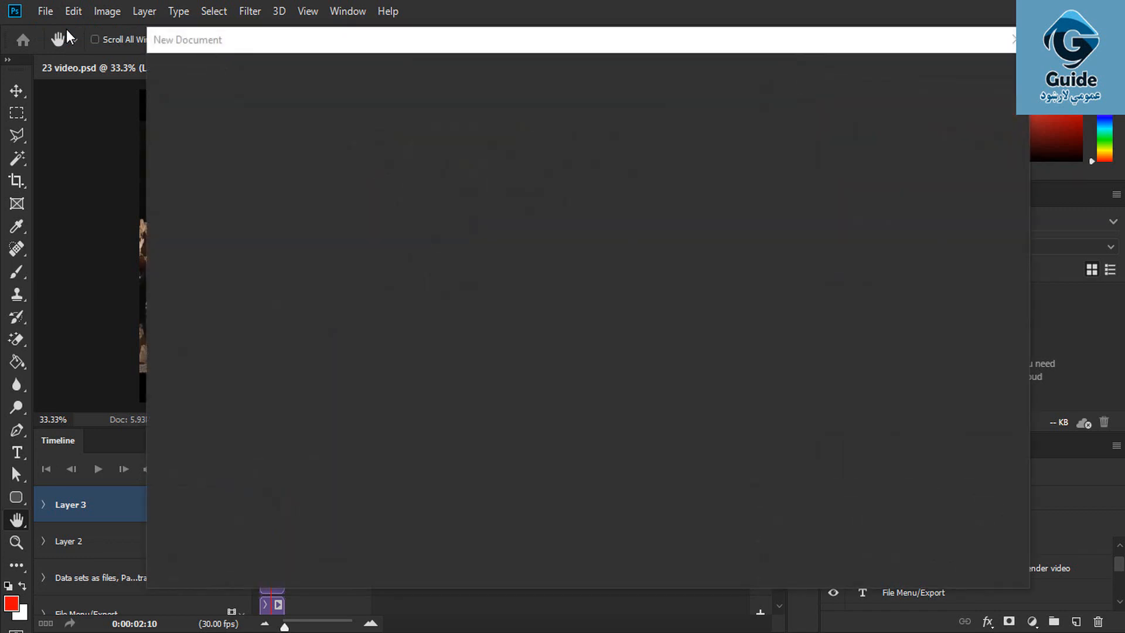
left_click(871, 74)
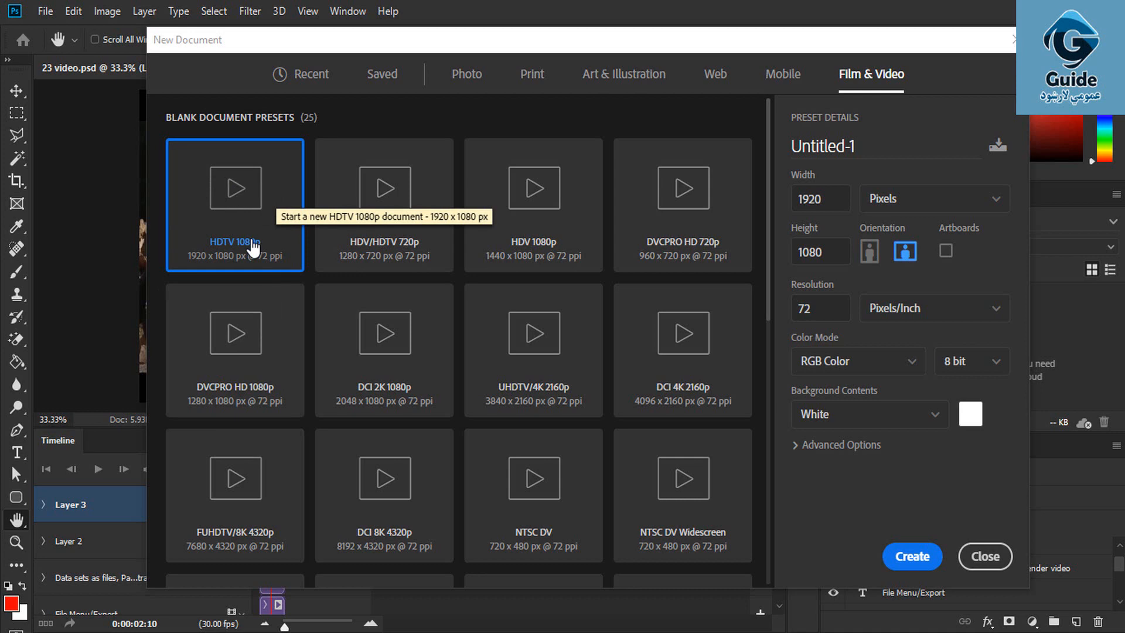
left_click(987, 559)
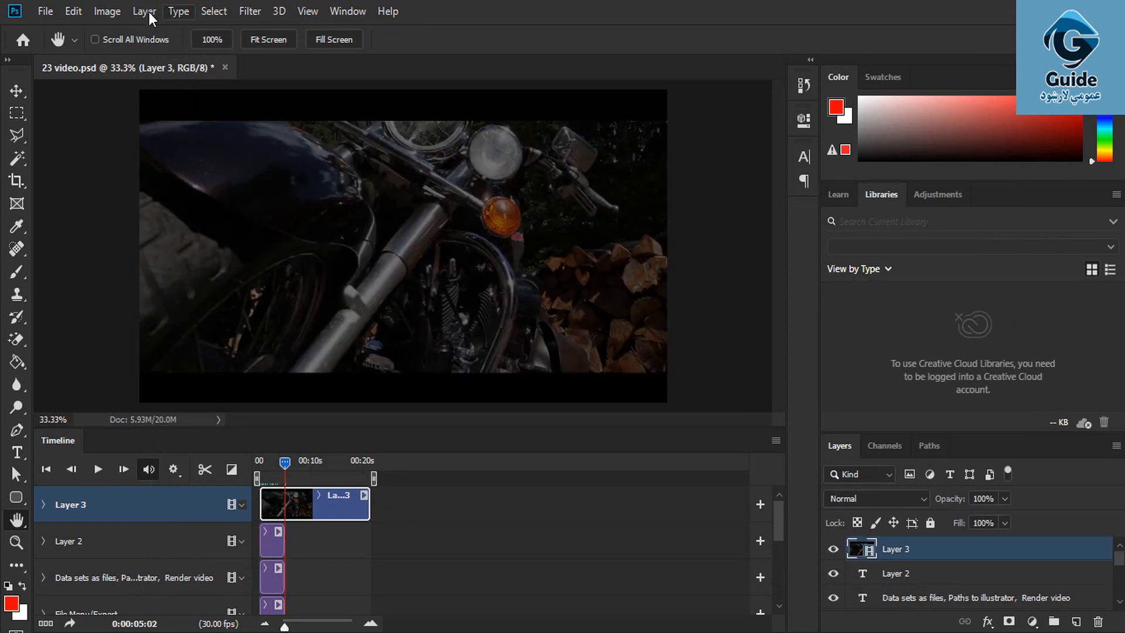
Step: Try to rasterize Layer 3 with the Rasterize command for video layers
left_click(144, 12)
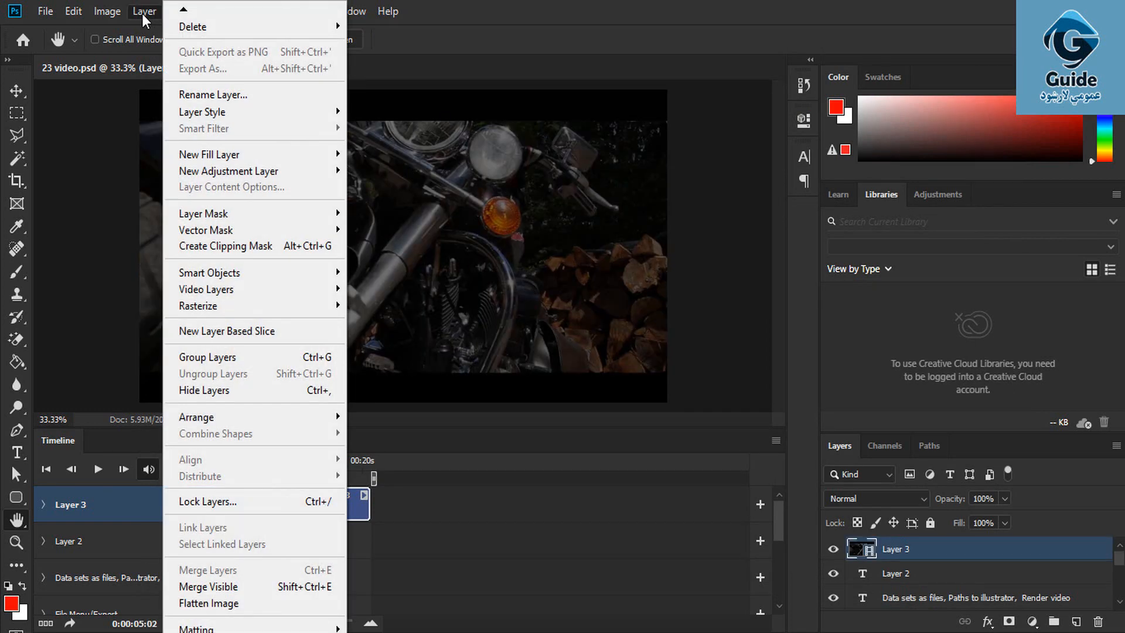
mouse_move(287, 290)
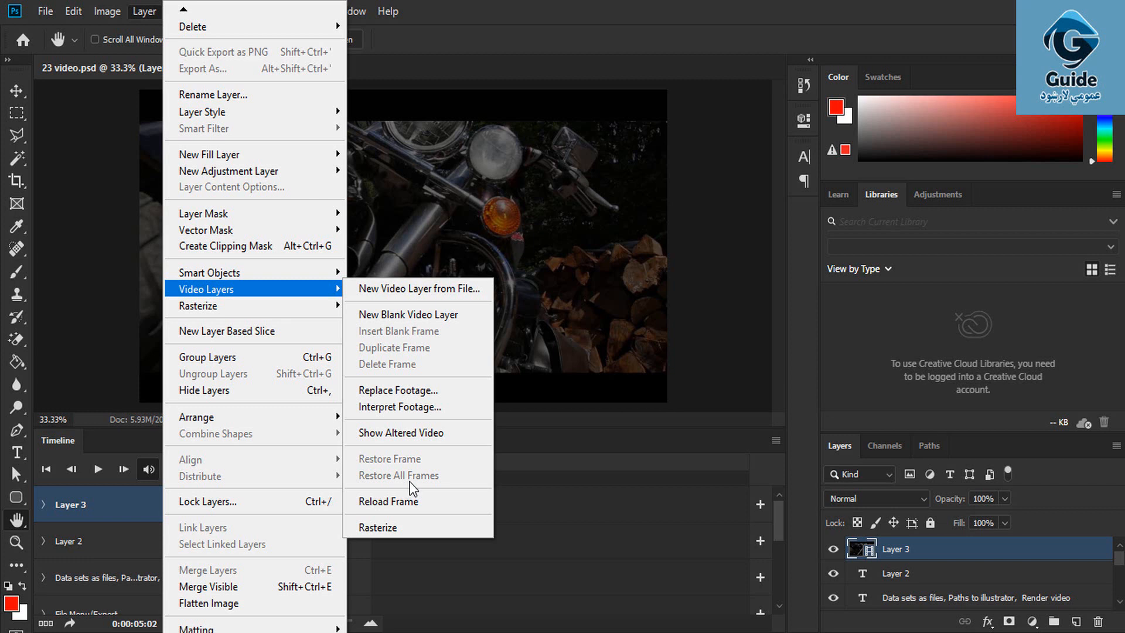
left_click(394, 526)
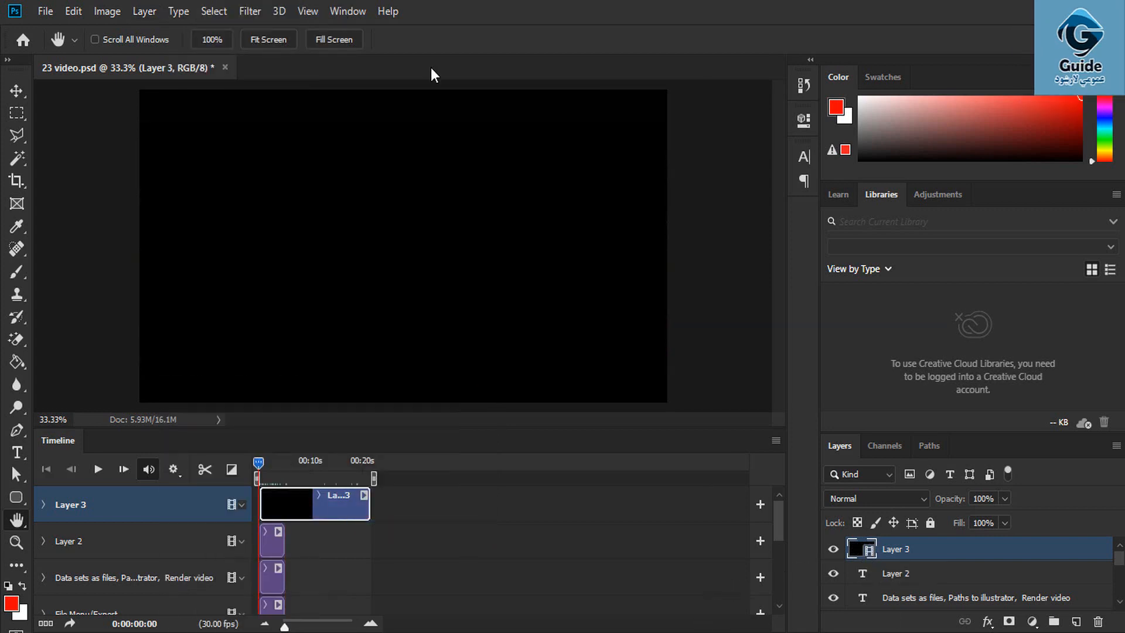
Step: Rasterize the video content of Layer 3 into a regular pixel layer and hide the Timeline
left_click(144, 11)
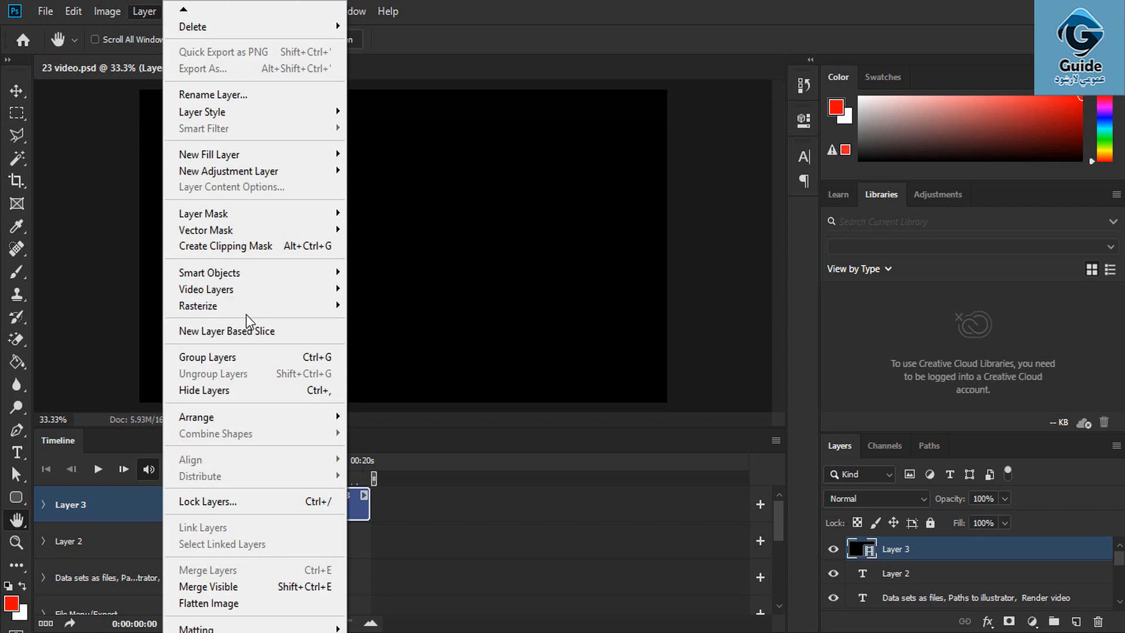
mouse_move(235, 312)
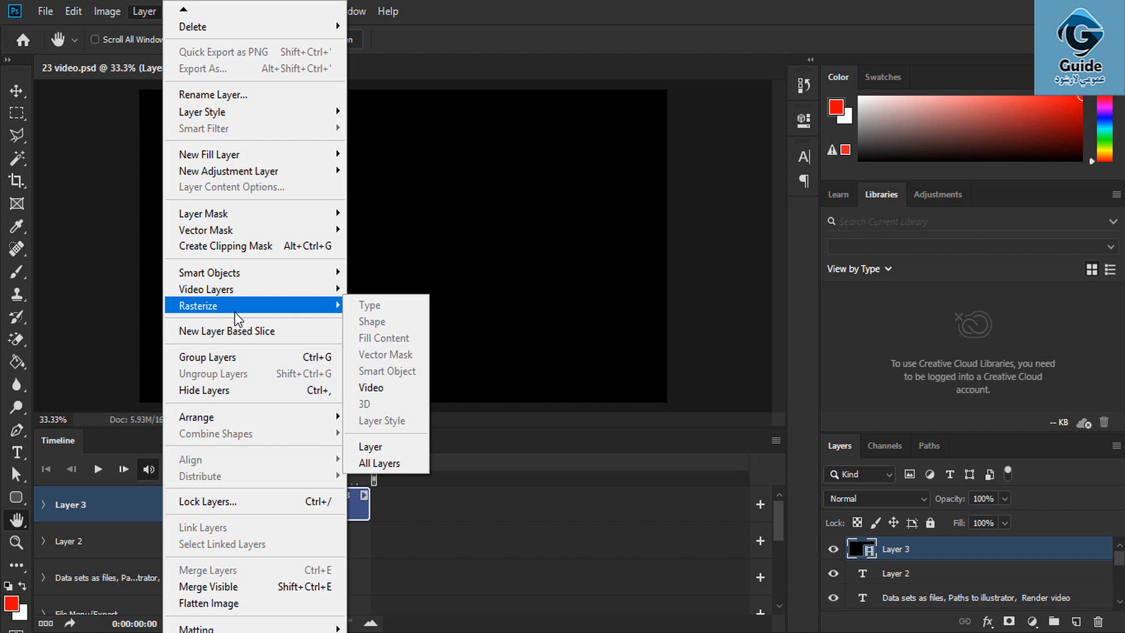
left_click(382, 388)
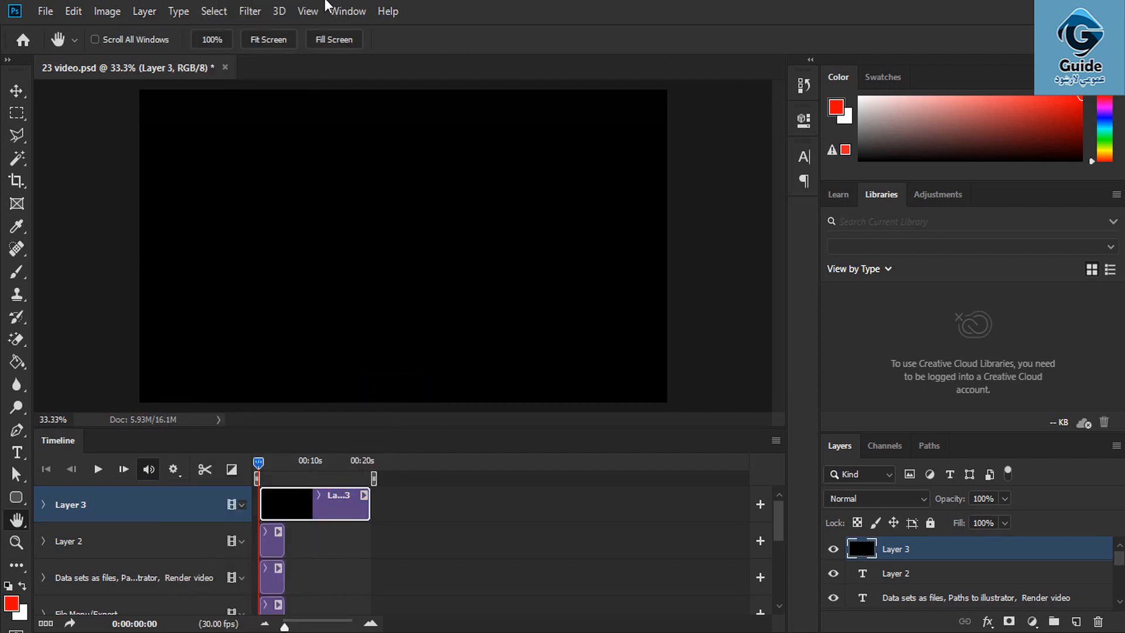
left_click(345, 11)
left_click(426, 559)
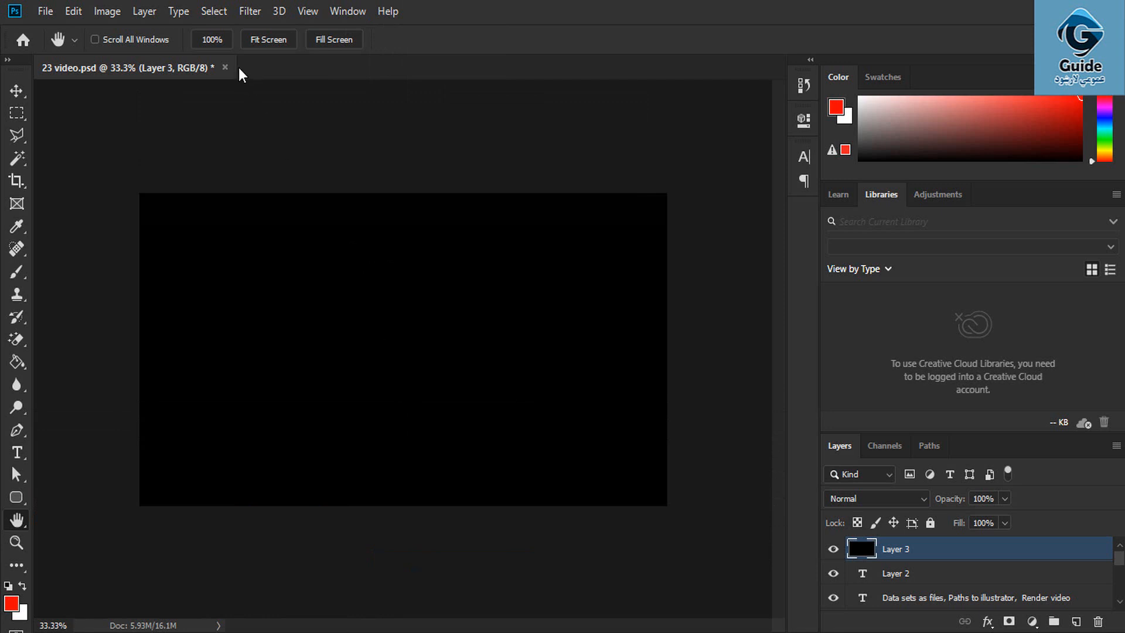
Step: Draw a rounded rectangle path about 885 × 600 px with a 10 px corner radius on the canvas
left_click(17, 496)
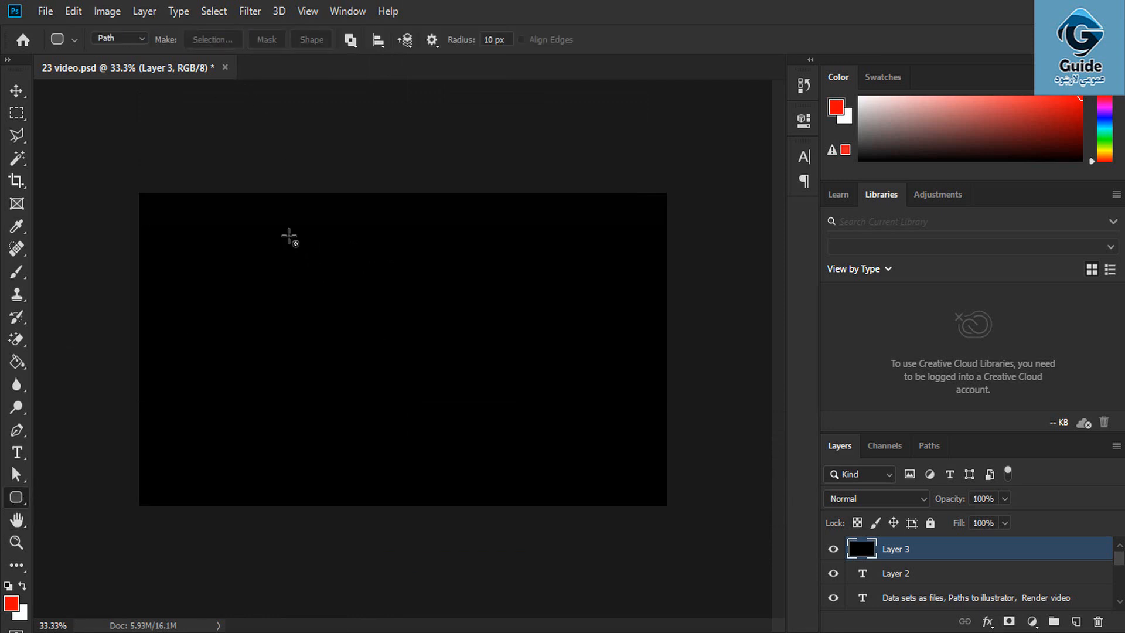
left_click_drag(287, 235, 531, 408)
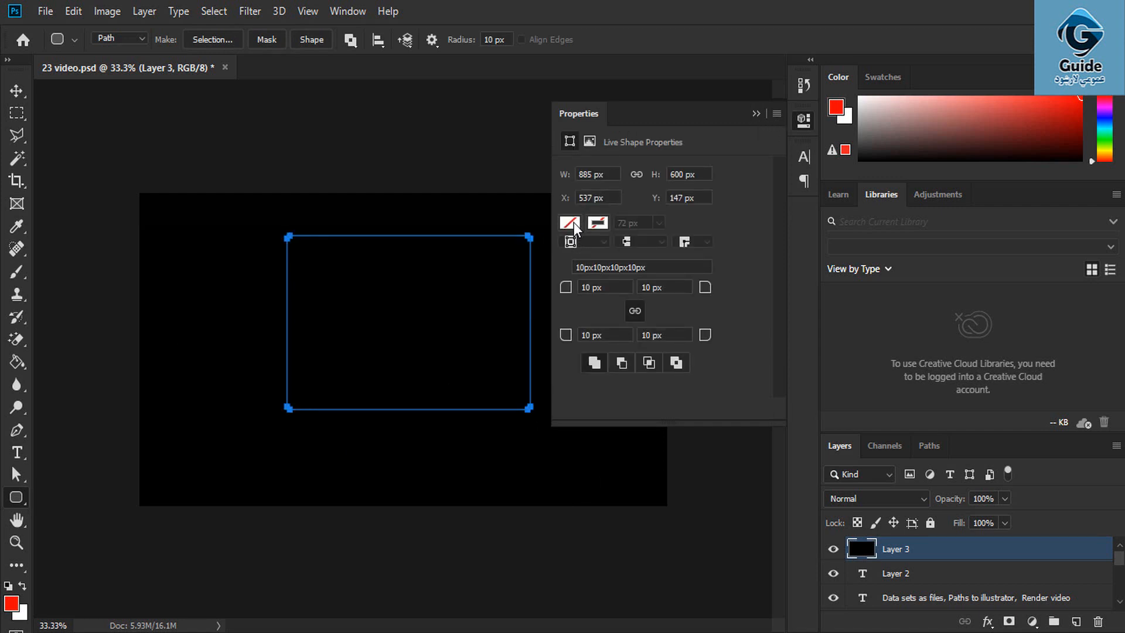
left_click(756, 113)
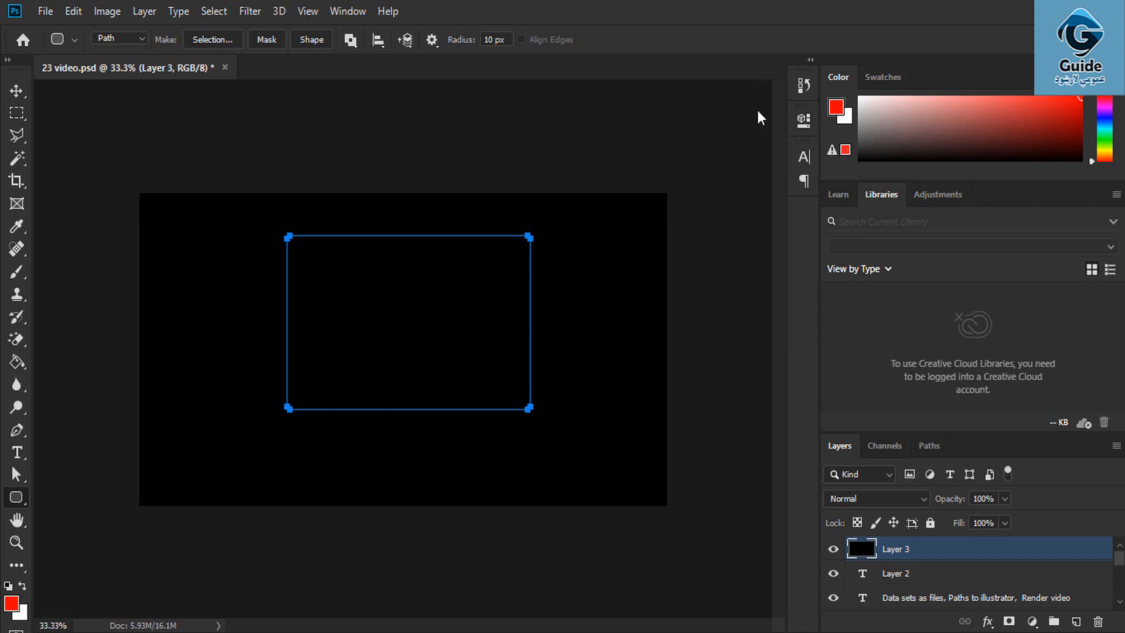
Step: Add a new layer above Layer 3 and draw a larger rounded rectangle path about 1185 × 777 px
left_click(1076, 622)
left_click_drag(179, 232, 505, 457)
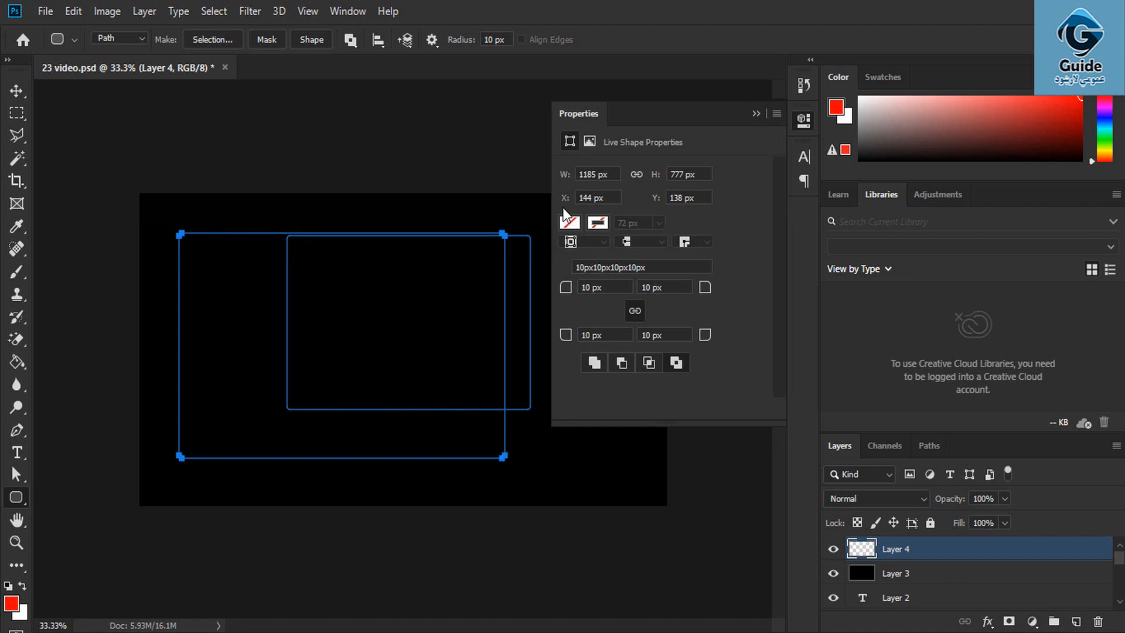
Step: Draw a red rounded rectangle in Shape mode about 1236 × 693 px with a 10 px corner radius
left_click(756, 113)
left_click(114, 38)
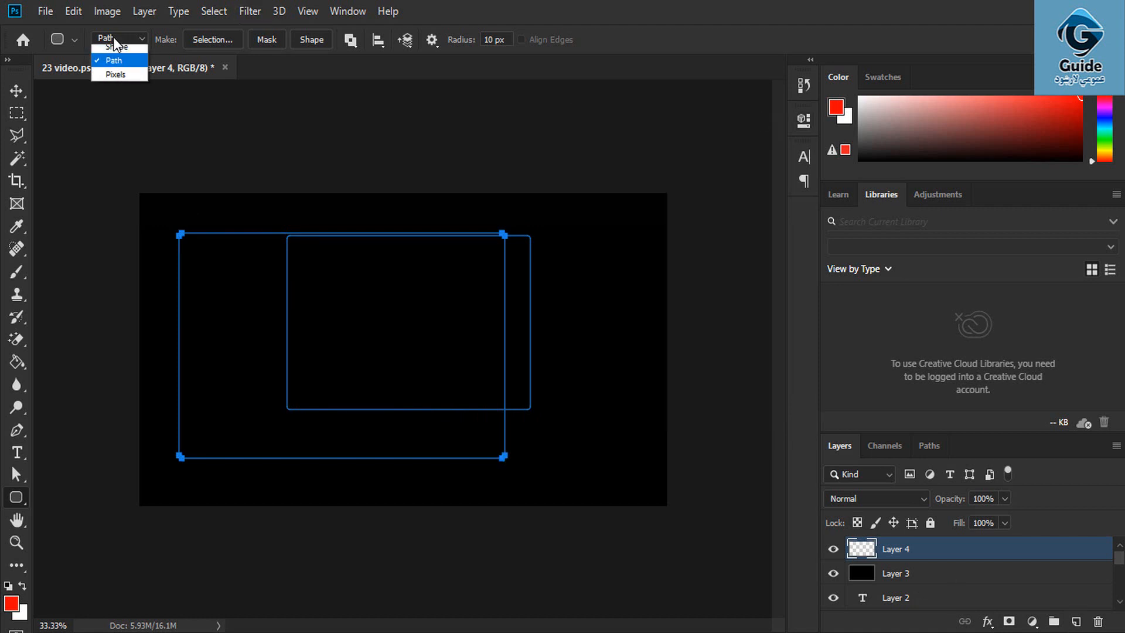
left_click(115, 47)
left_click_drag(218, 233, 545, 426)
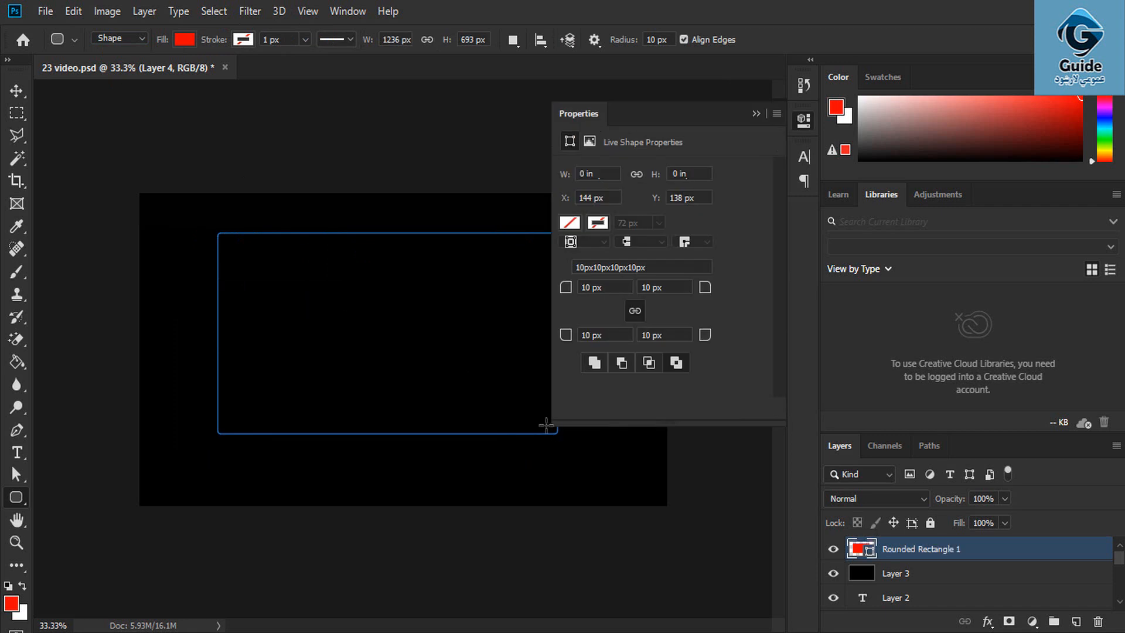
left_click(756, 113)
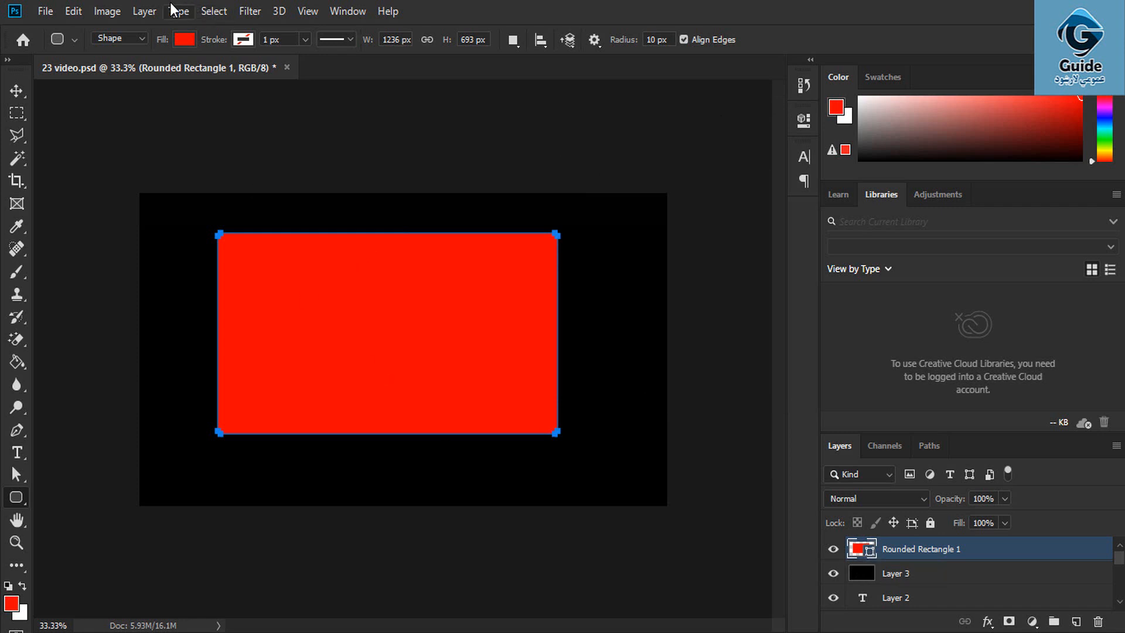
Step: Rasterize the shape of the red rounded rectangle layer, and undo the rasterization
left_click(147, 11)
mouse_move(249, 306)
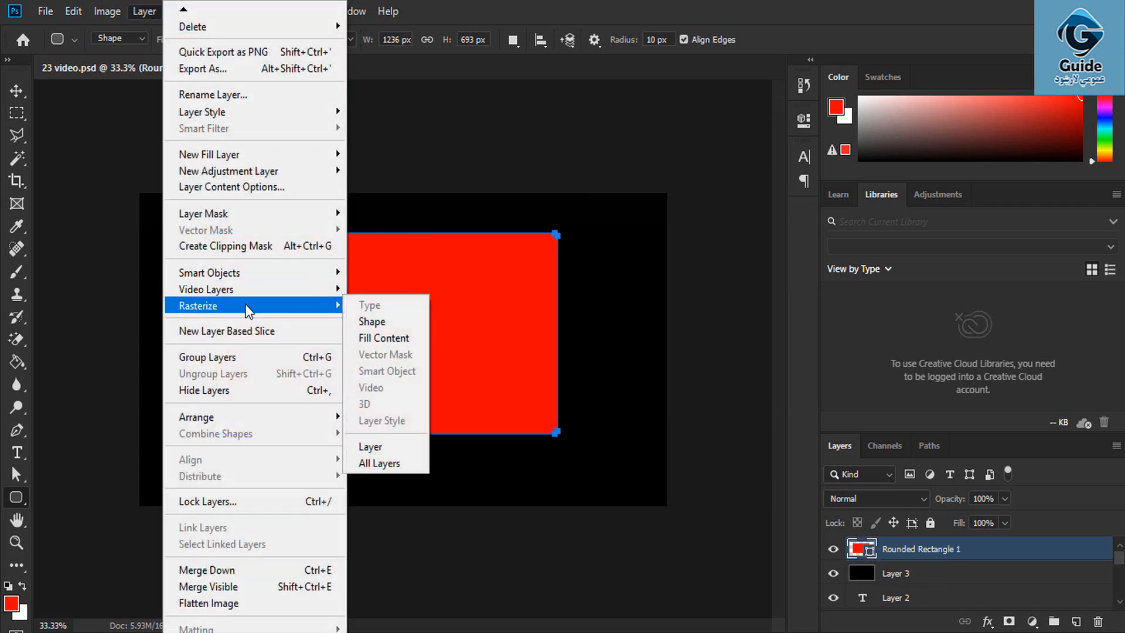
left_click(378, 321)
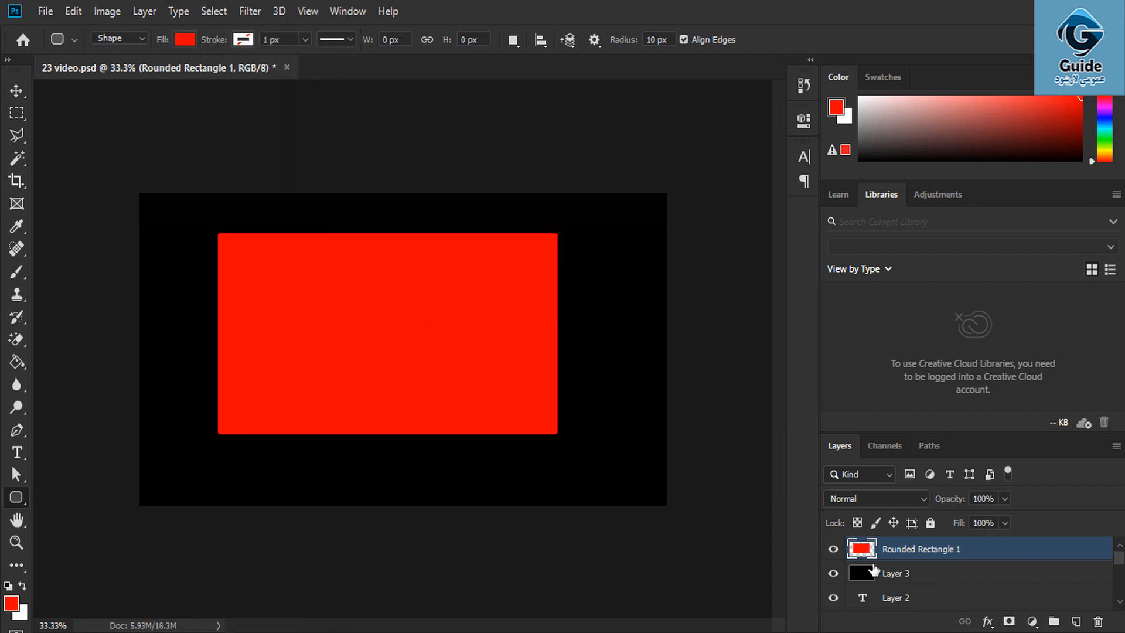
key("ctrl+z")
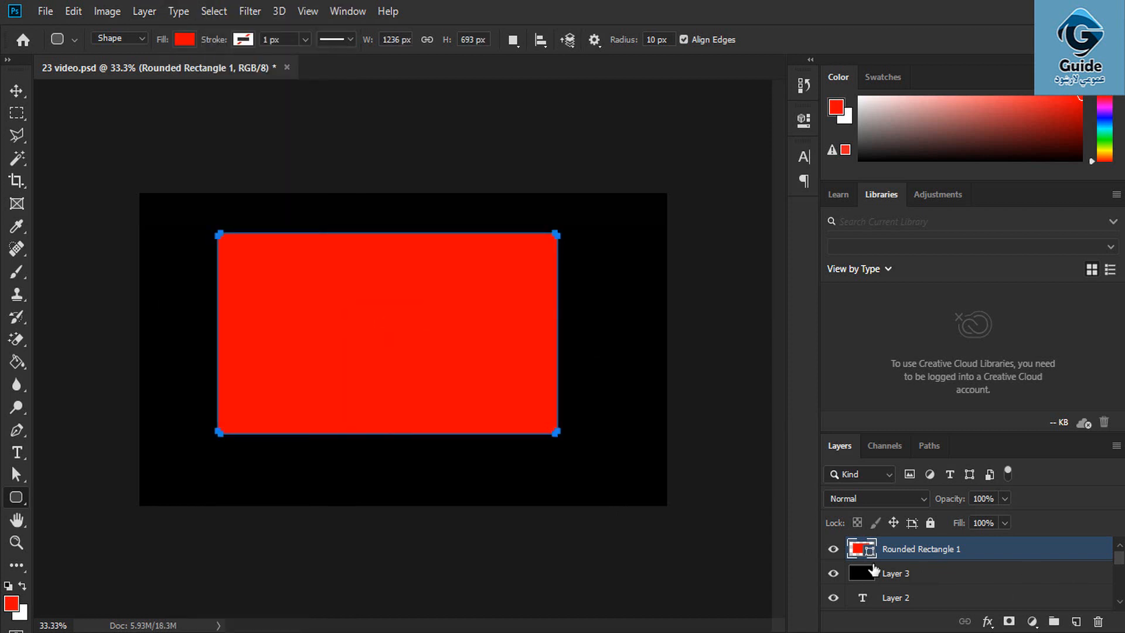
Step: Rasterize only the fill content of the red rounded rectangle layer
left_click(145, 11)
mouse_move(267, 307)
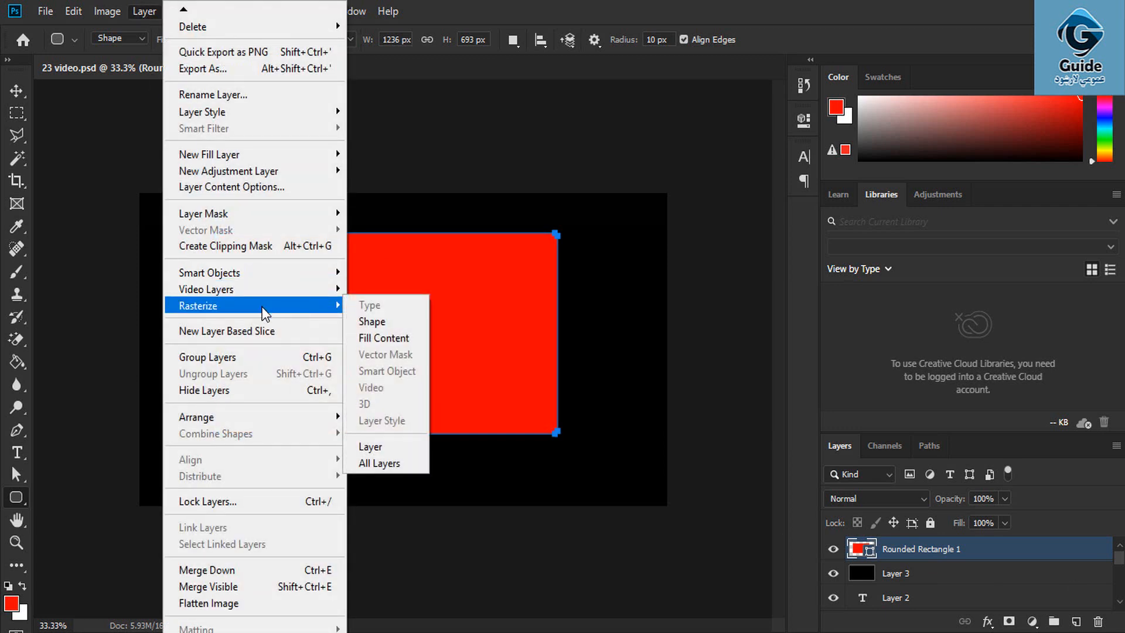
left_click(374, 340)
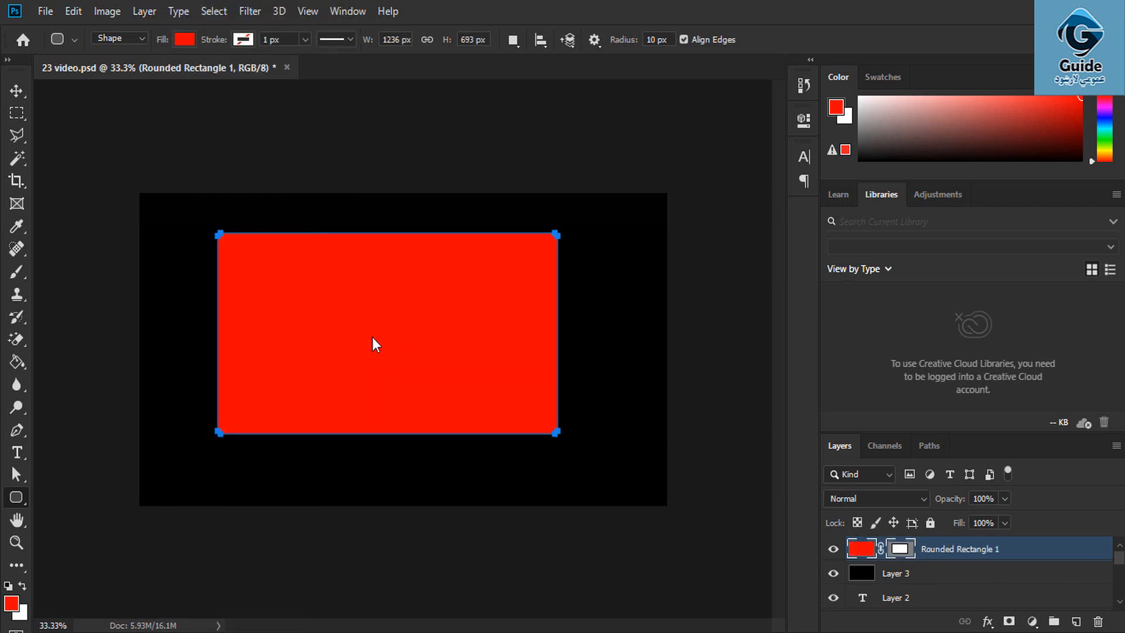
Step: Examine the red fill and the vector mask of the rounded rectangle layer in the mask properties
double_click(905, 555)
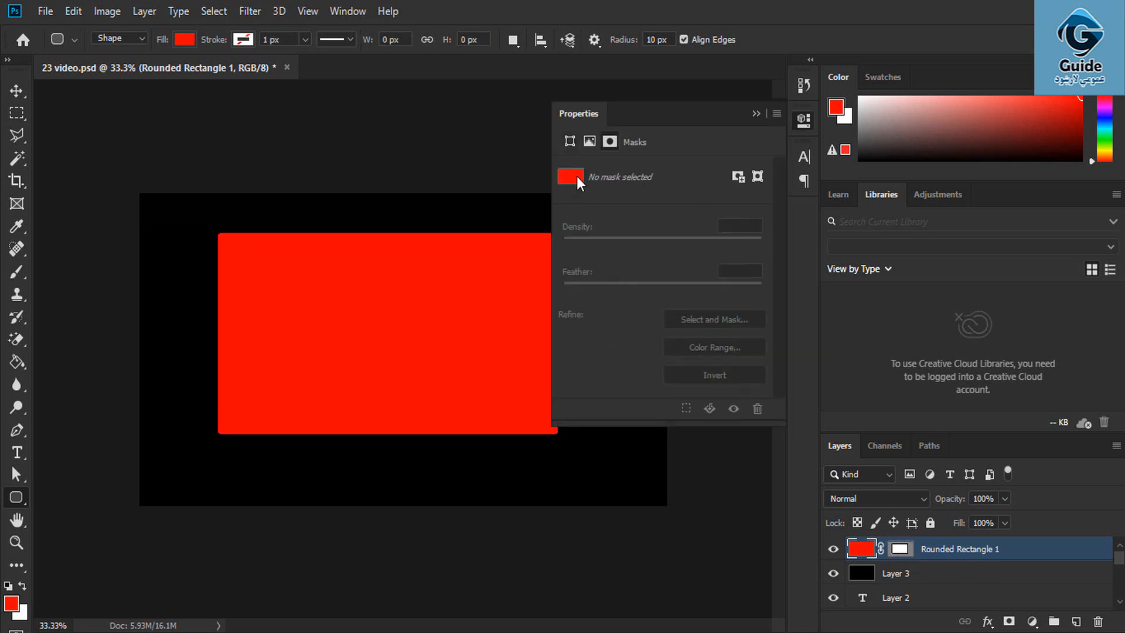
left_click(587, 142)
left_click(609, 141)
left_click(756, 113)
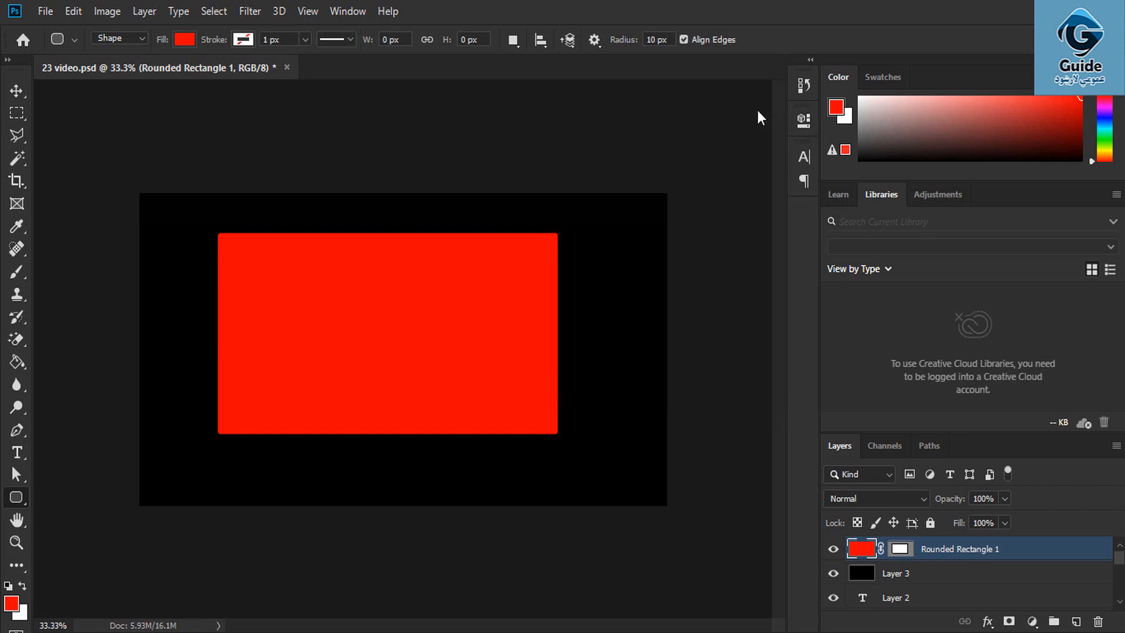
left_click(894, 554)
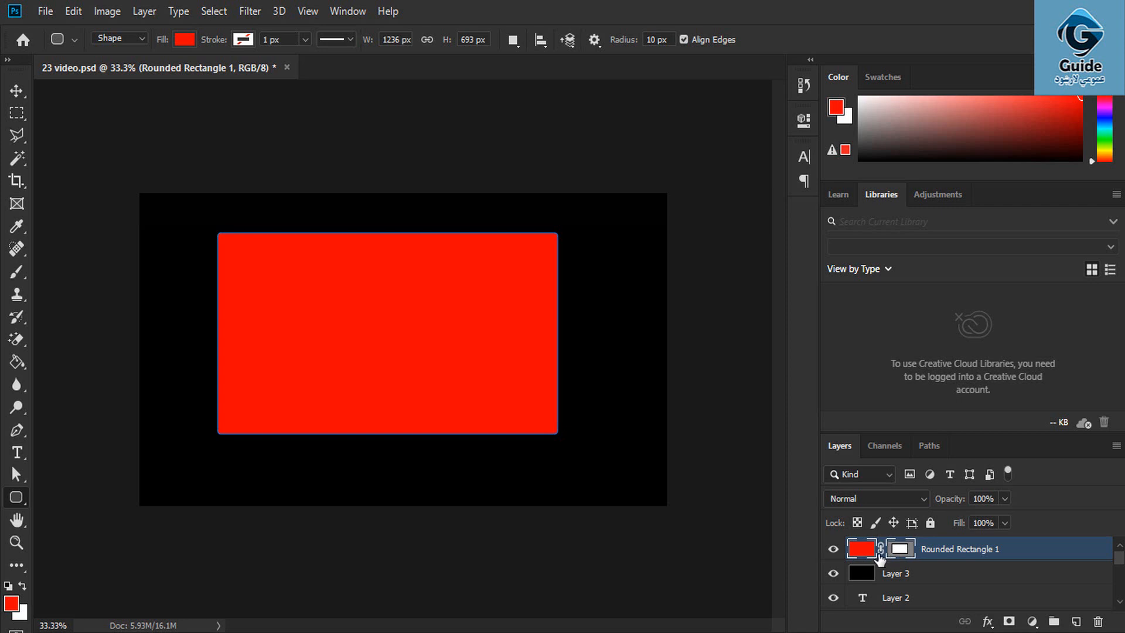
left_click(881, 551)
Step: Undo the fill content rasterization and the drawing of the red rounded rectangle
key("ctrl+z")
key("ctrl+z")
key("ctrl+z")
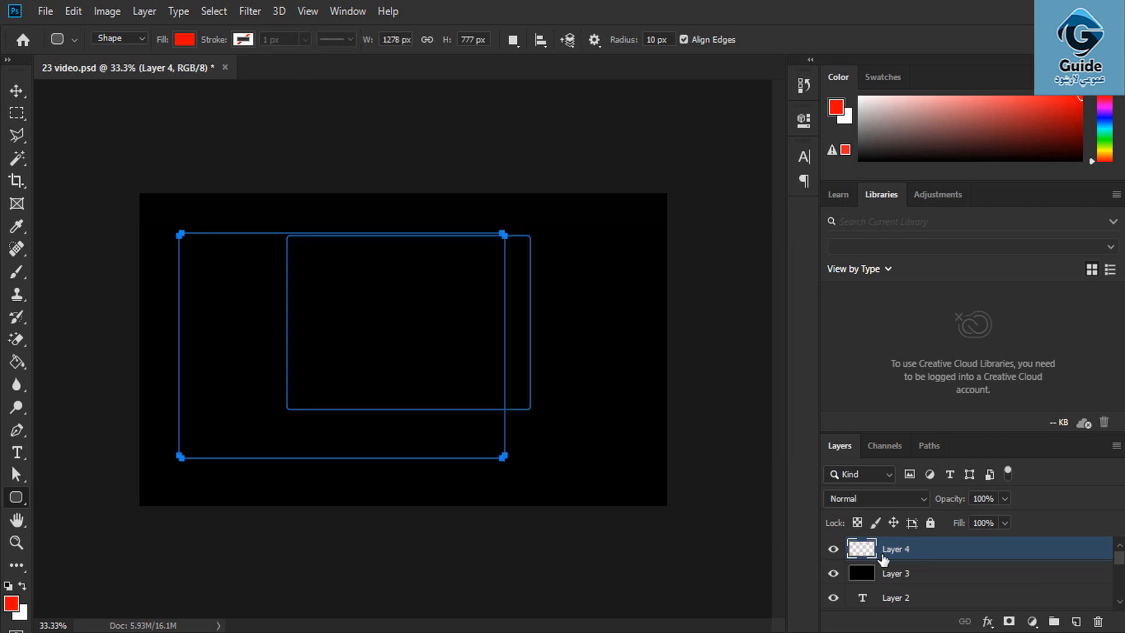
key("ctrl+y")
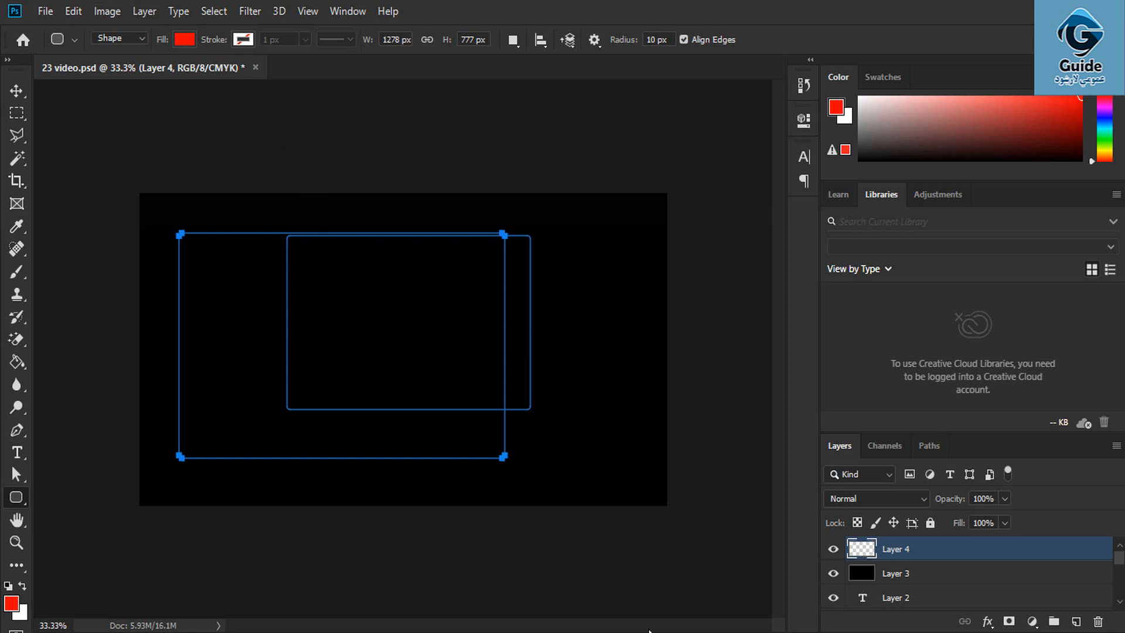
Step: Create a new 150 × 150 px document at 72 pixels/inch in RGB Color with a white background
key("v")
left_click(45, 11)
key("Escape")
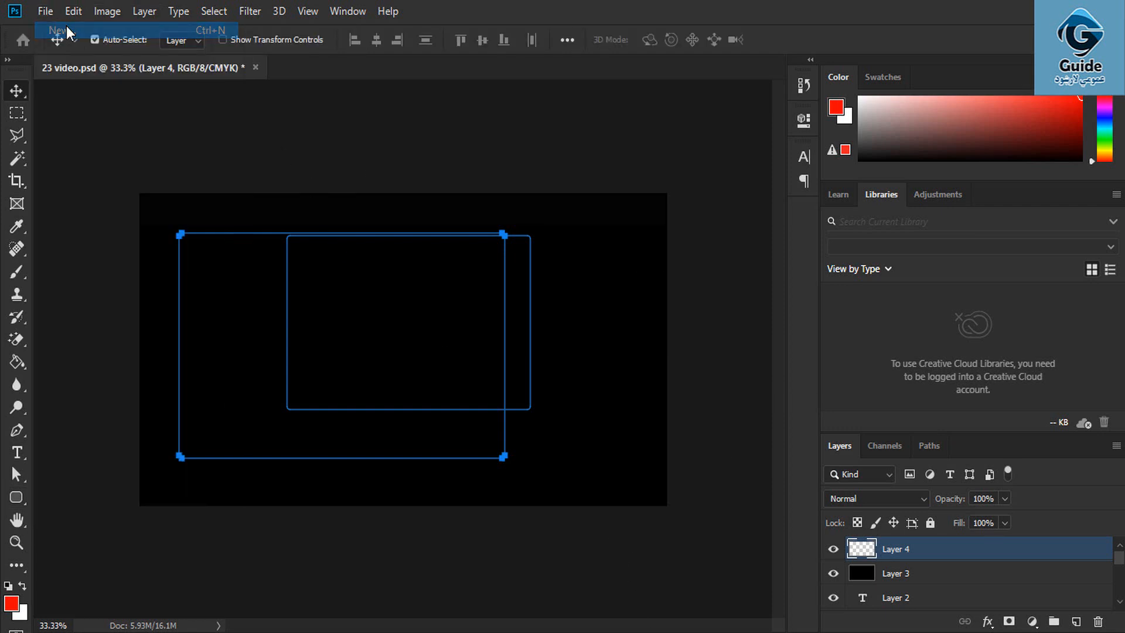
key("ctrl+n")
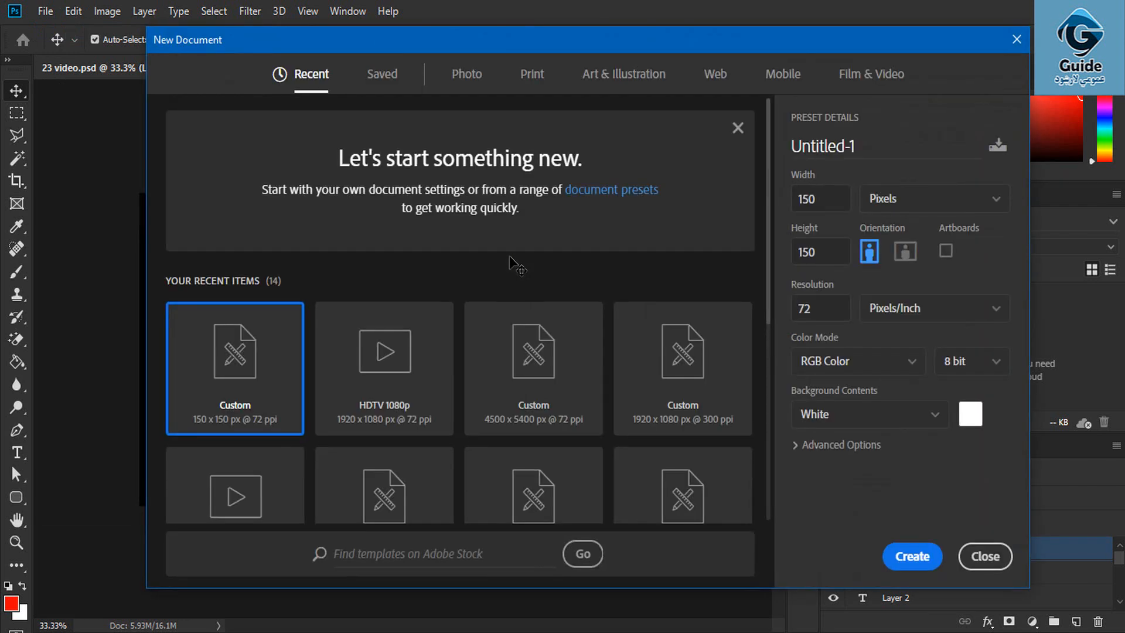
left_click(903, 556)
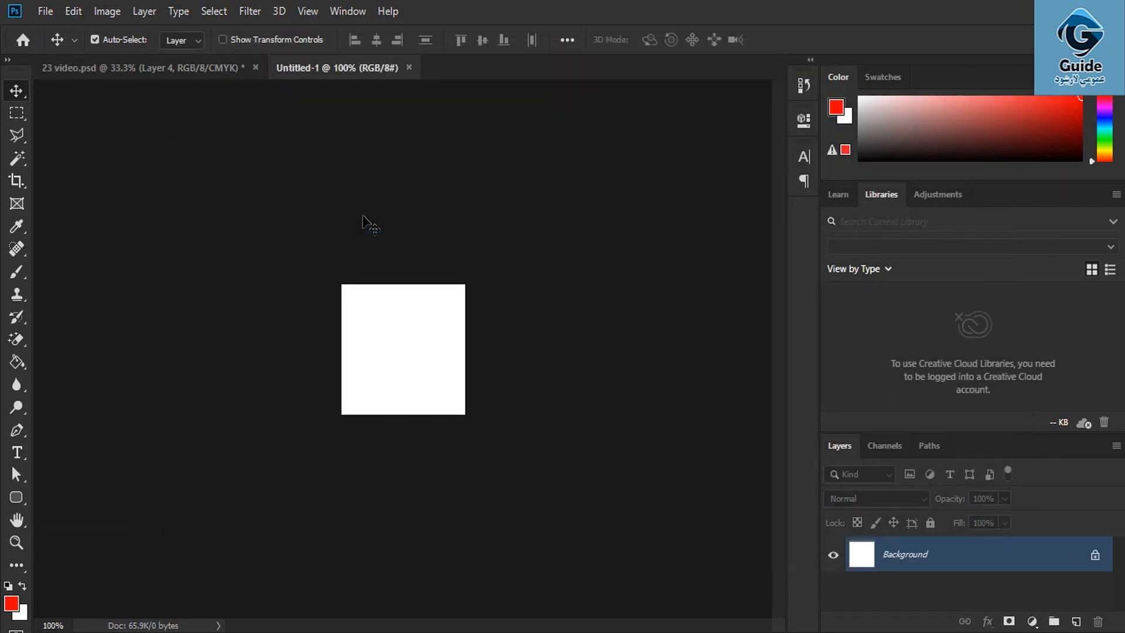
Step: Enlarge the white canvas outward from its centre into a wide rectangle with the Crop tool
left_click(17, 179)
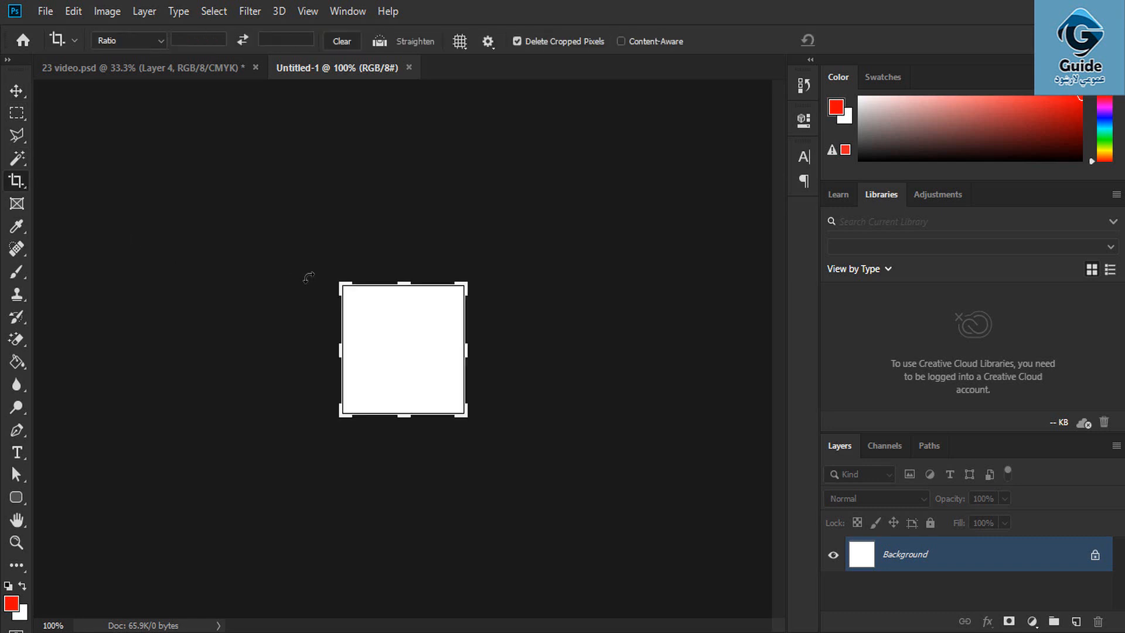
left_click_drag(336, 282, 70, 161)
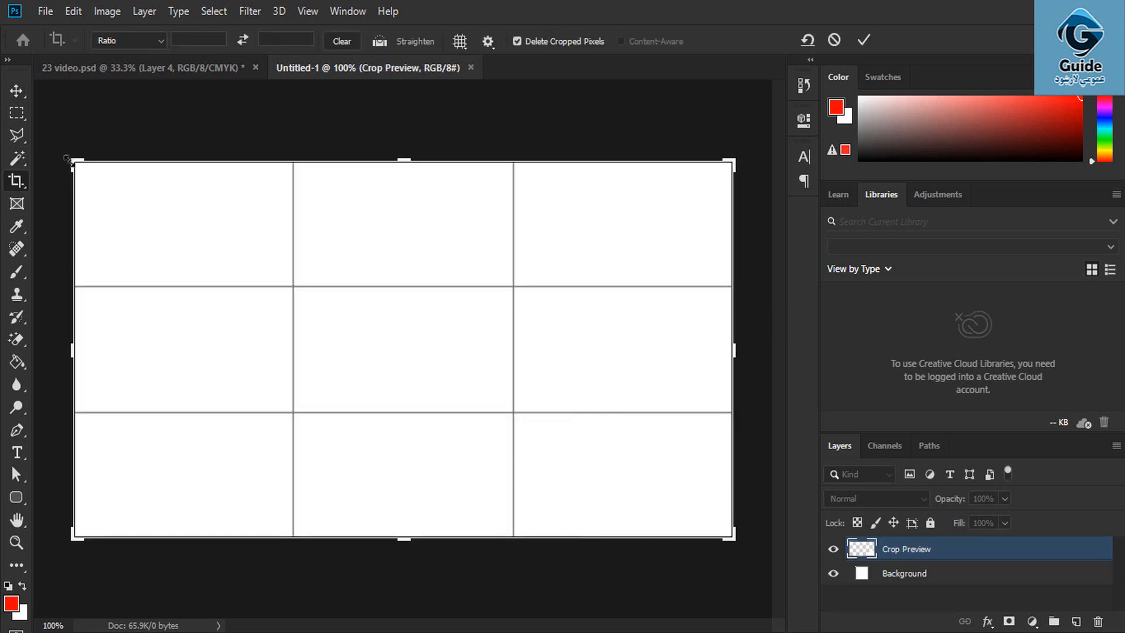
key("Return")
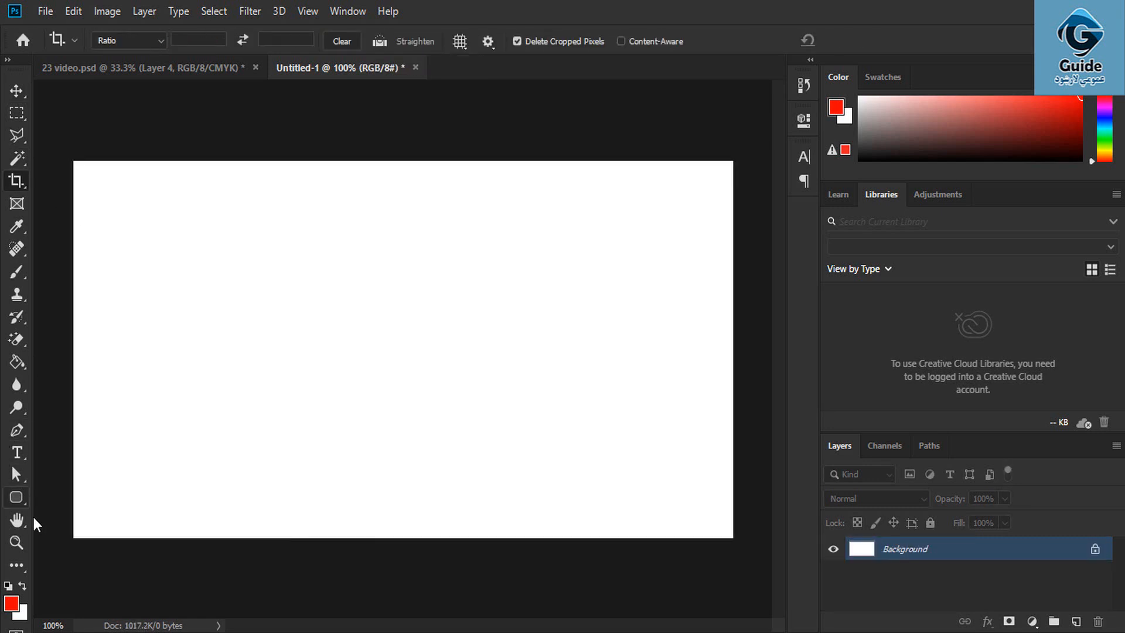
Step: Draw a rounded rectangle shape about 450 × 261 px with 10 px corners and fill it with a lighter red swatch
left_click(16, 497)
left_click_drag(208, 226, 578, 450)
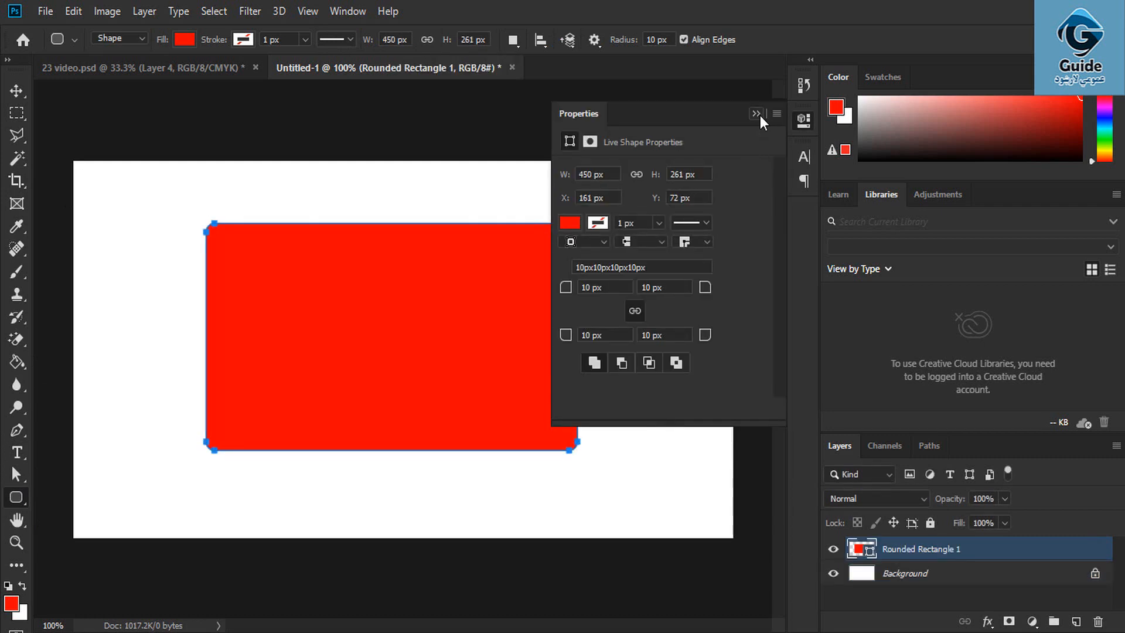
left_click(569, 223)
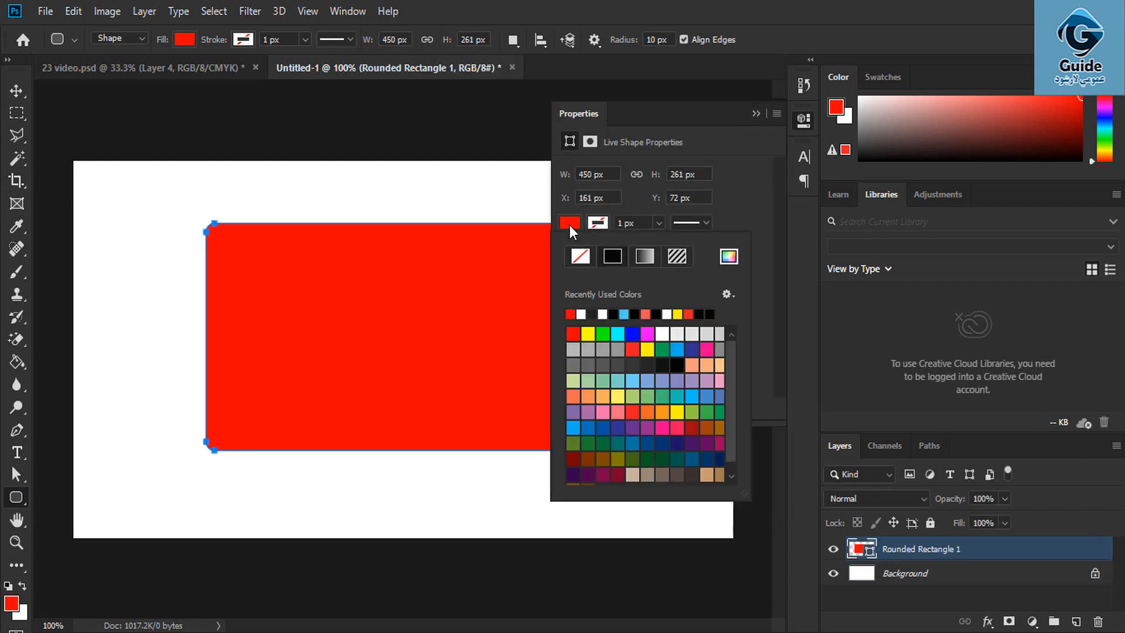
left_click(630, 412)
left_click(755, 113)
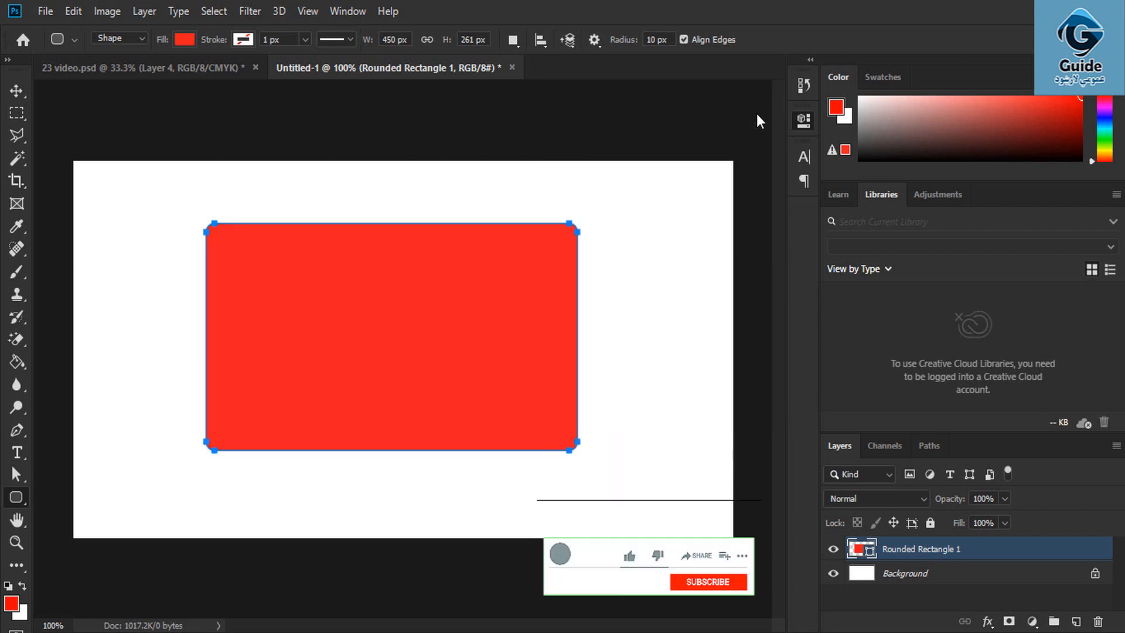
left_click(282, 12)
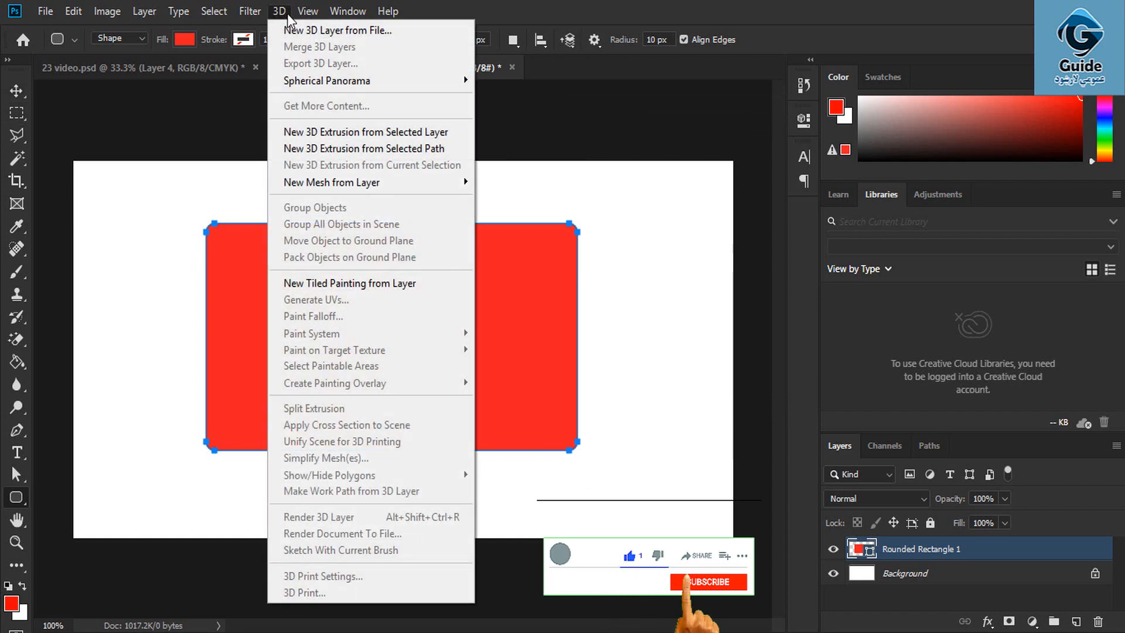
left_click(307, 34)
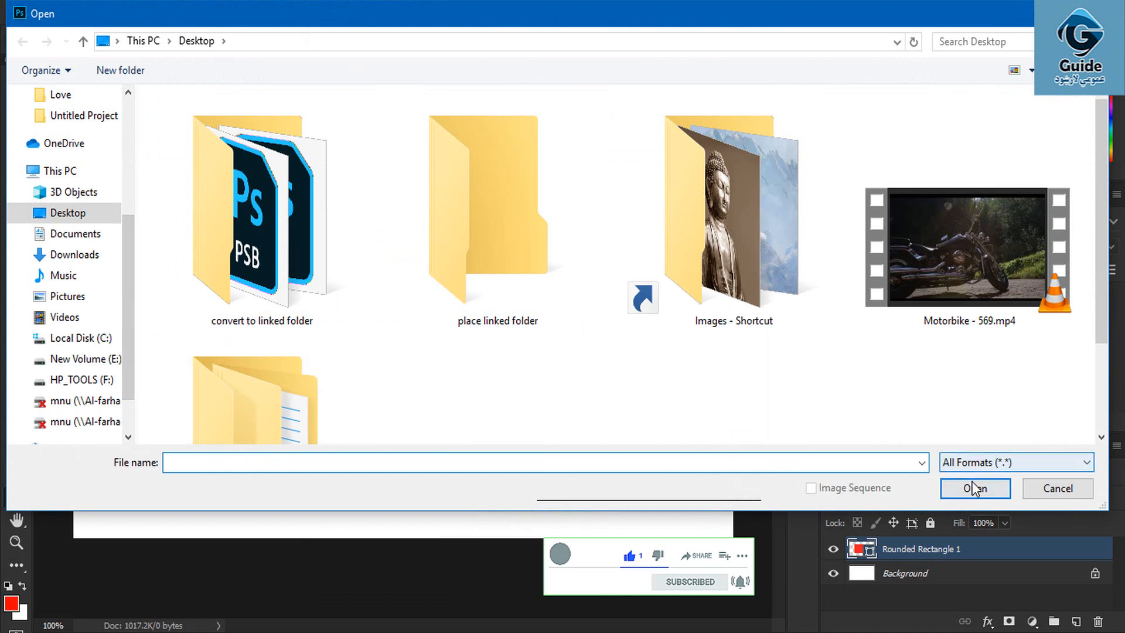
left_click(1051, 491)
Step: Create a 3D extrusion from the rounded rectangle layer in the 3D workspace and rotate it to show its depth
left_click(280, 12)
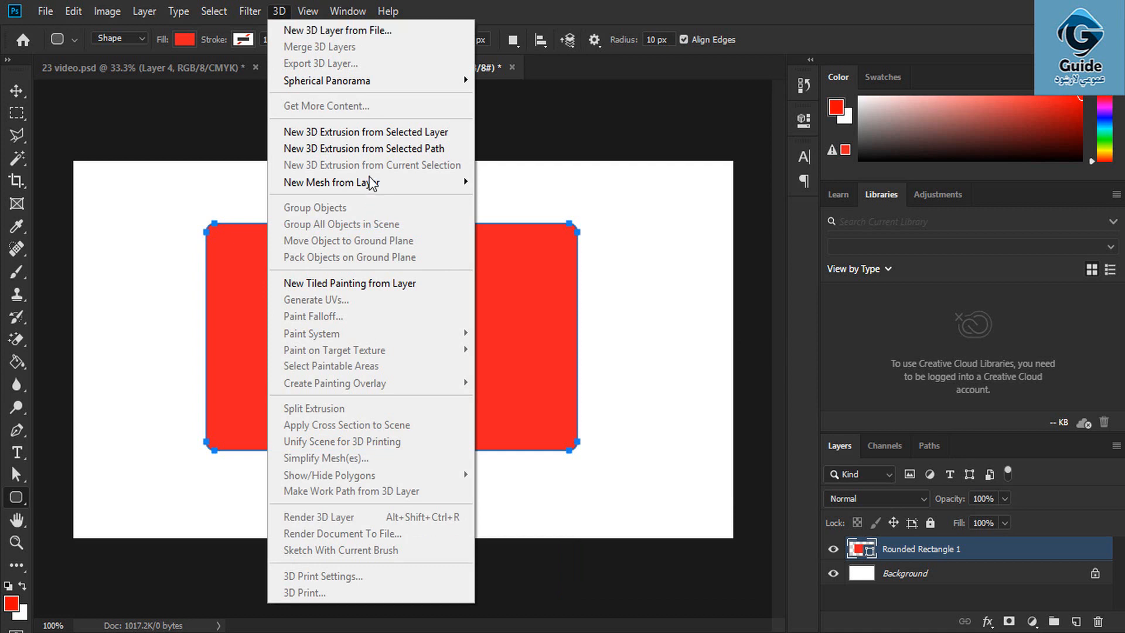
left_click(372, 133)
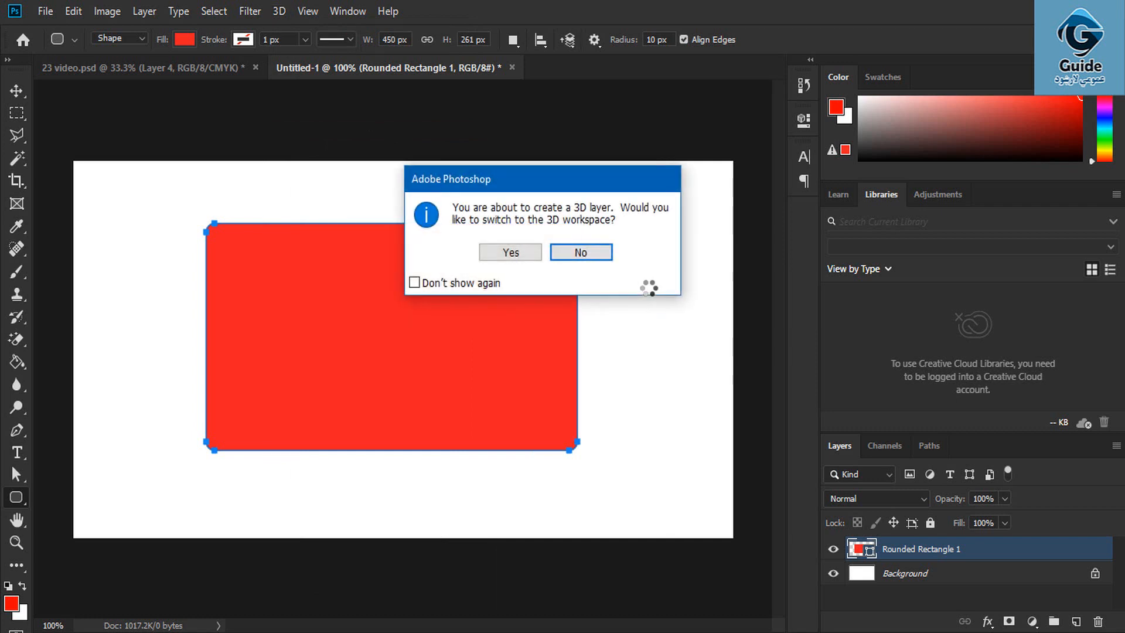
left_click(510, 252)
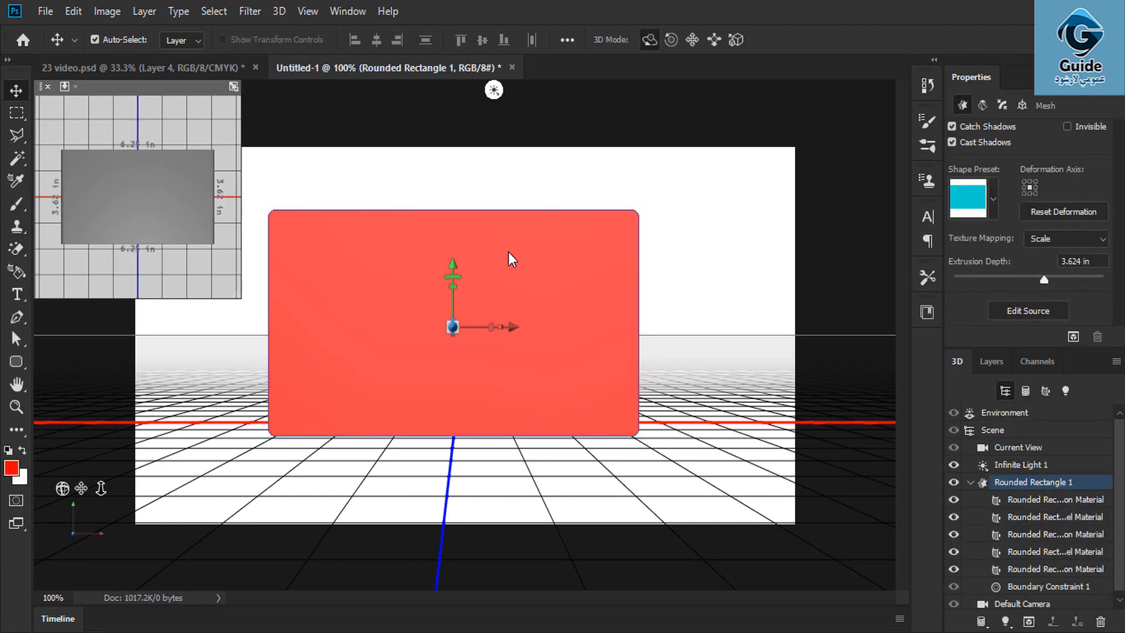
left_click_drag(482, 234, 417, 285)
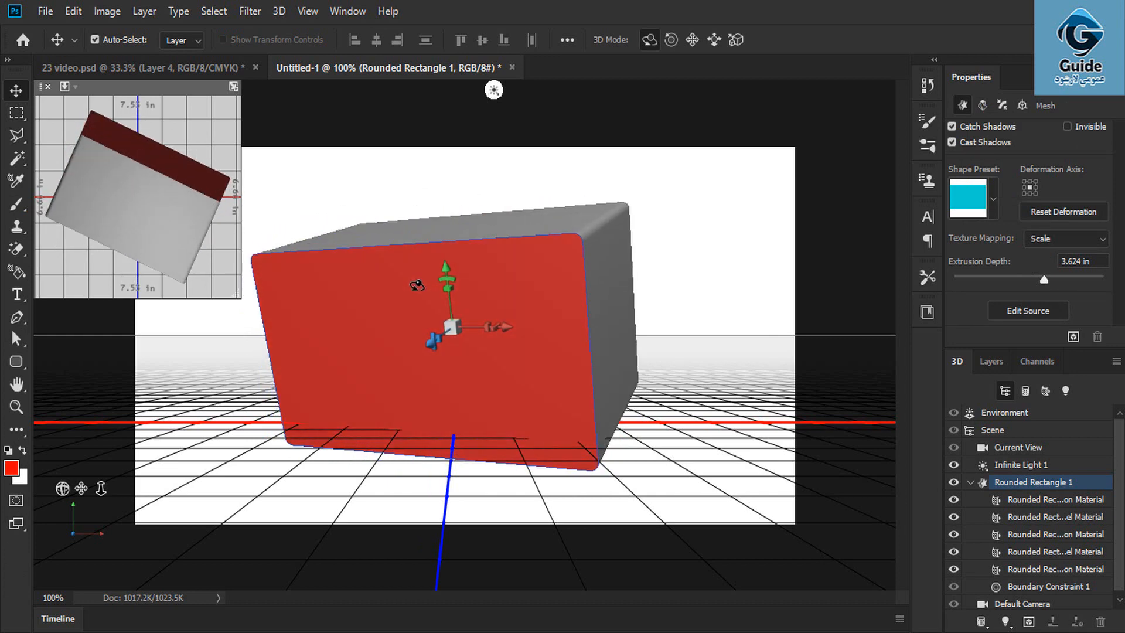
Step: Rasterize the 3D content of the extruded rectangle and move the resulting pixel image up and left on the canvas
left_click(144, 11)
mouse_move(287, 305)
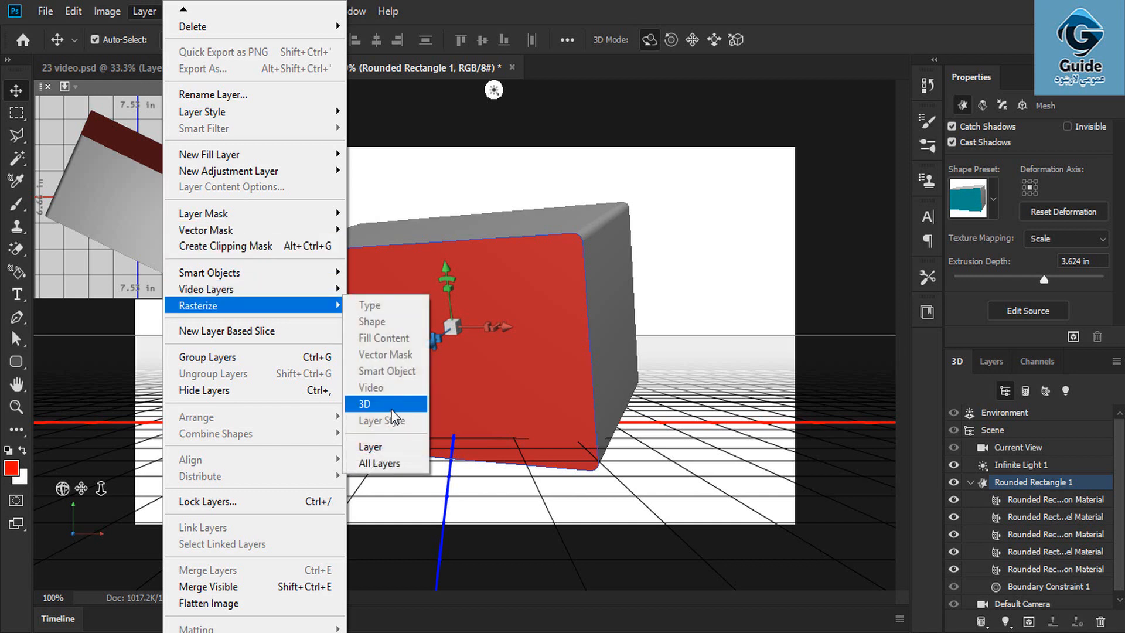
left_click(391, 408)
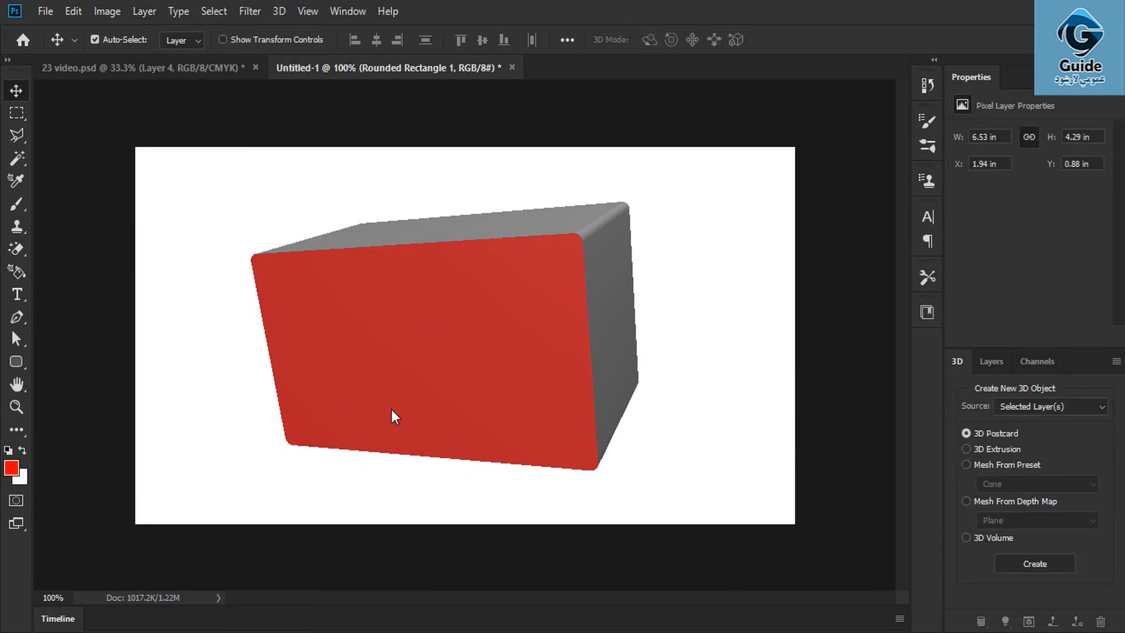
left_click_drag(434, 325, 409, 296)
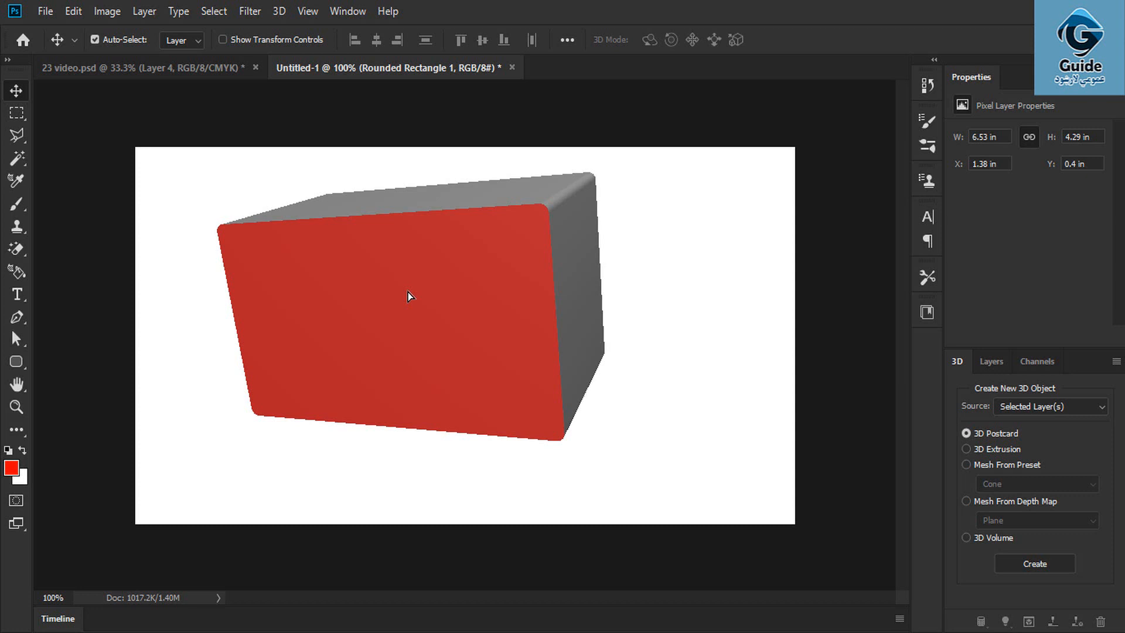
Step: Check whether the Rasterize command is available for the rasterized rectangle layer
left_click(145, 11)
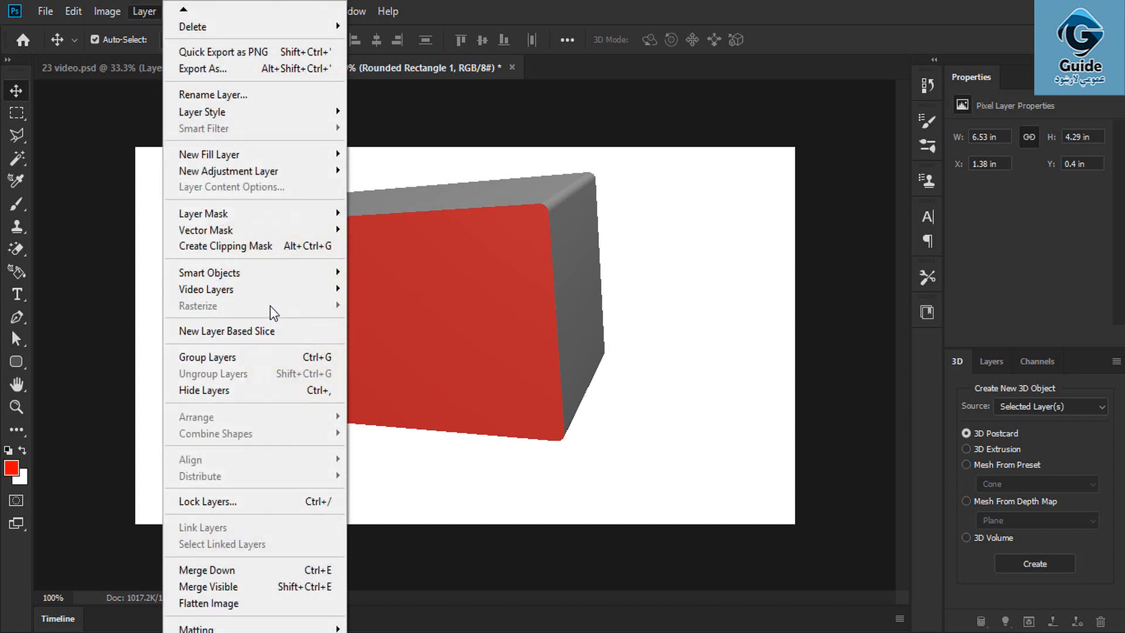
mouse_move(268, 301)
left_click(580, 290)
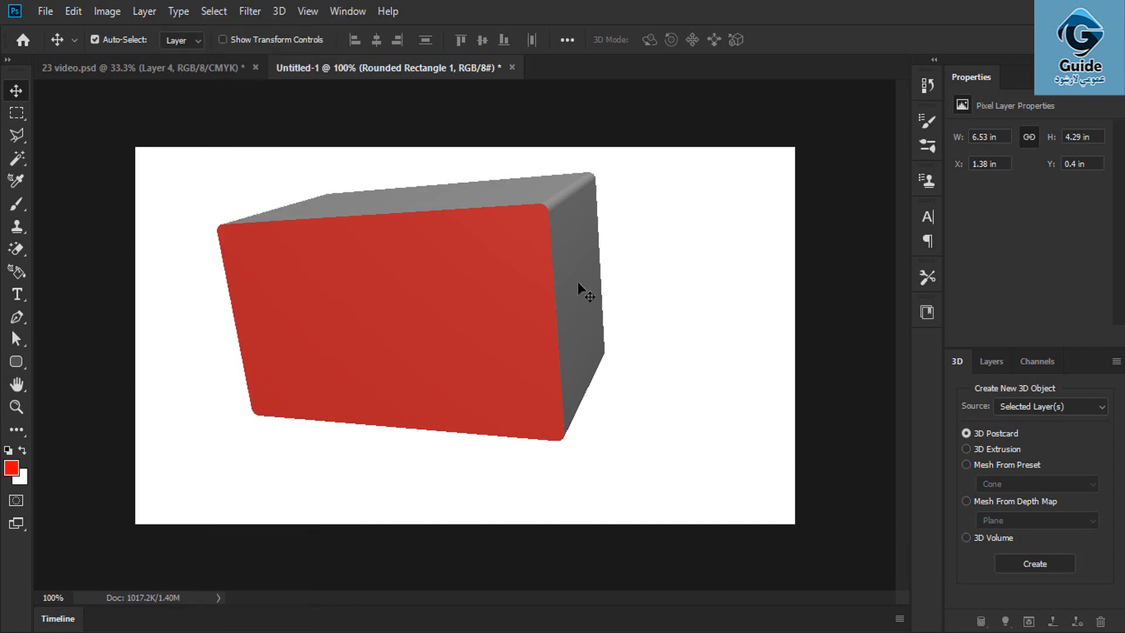
Step: Undo the move and 3D rasterization of the extruded rectangle and close the untitled document without saving it
key("ctrl+z")
key("ctrl+z")
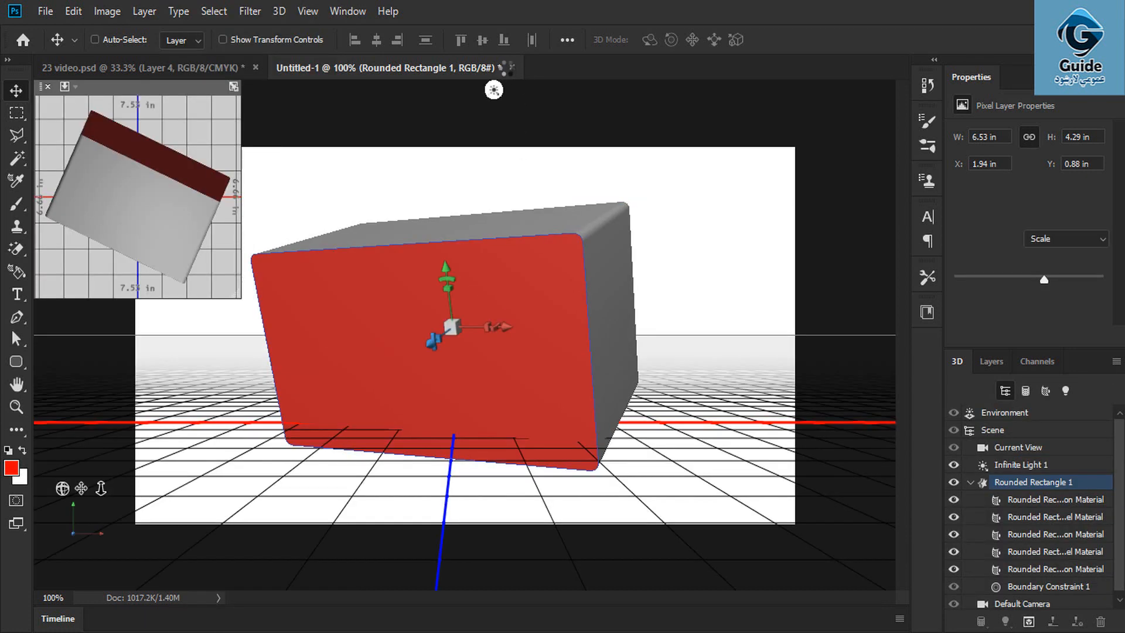
left_click(513, 67)
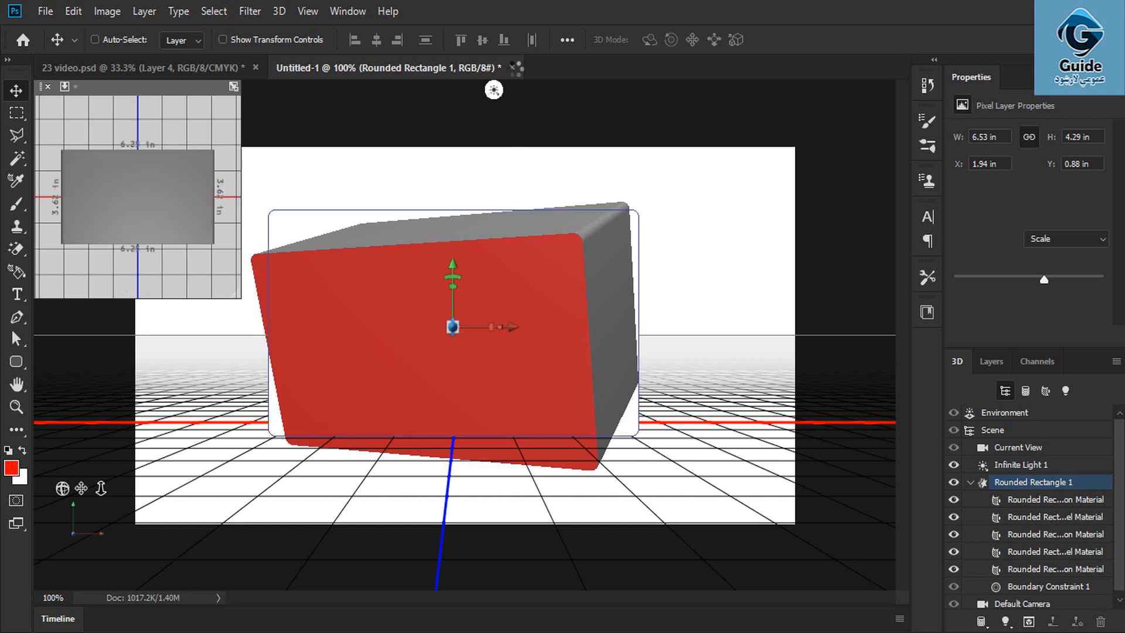
left_click(557, 253)
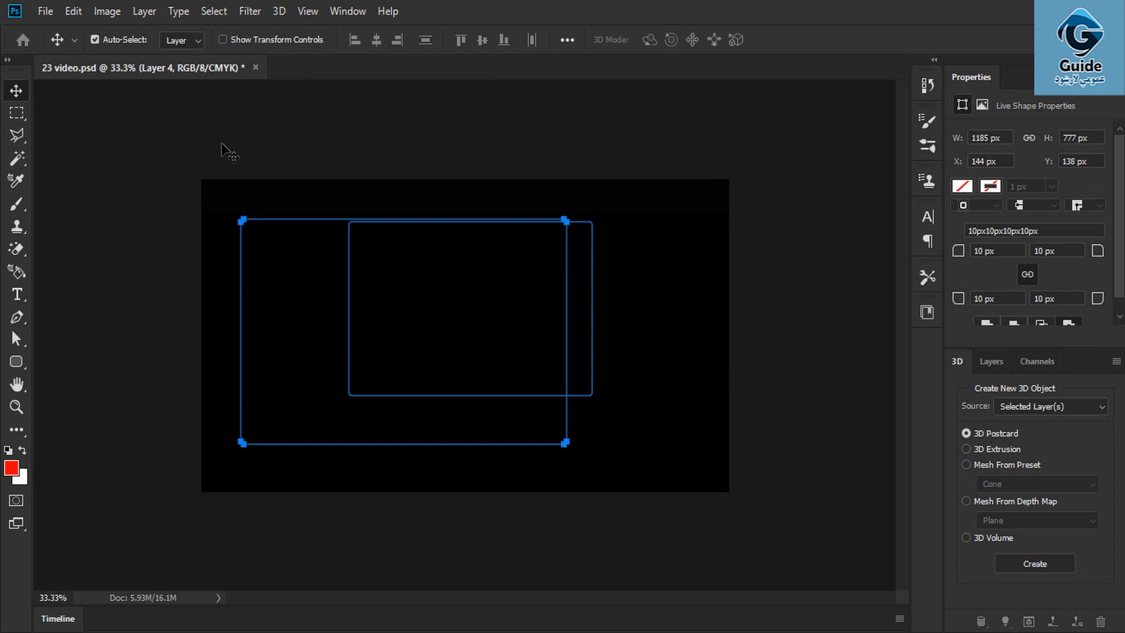
Step: Create a 150 × 150 px, 72 ppi RGB document with a white background and switch to the Essentials (Default) workspace
key("ctrl+n")
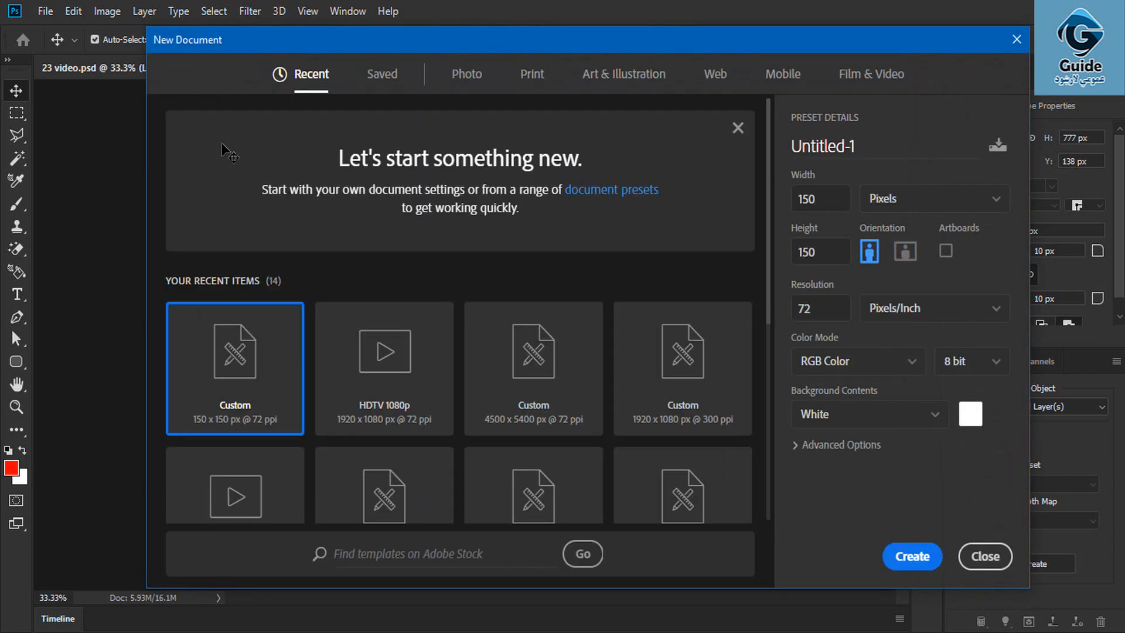
key("Return")
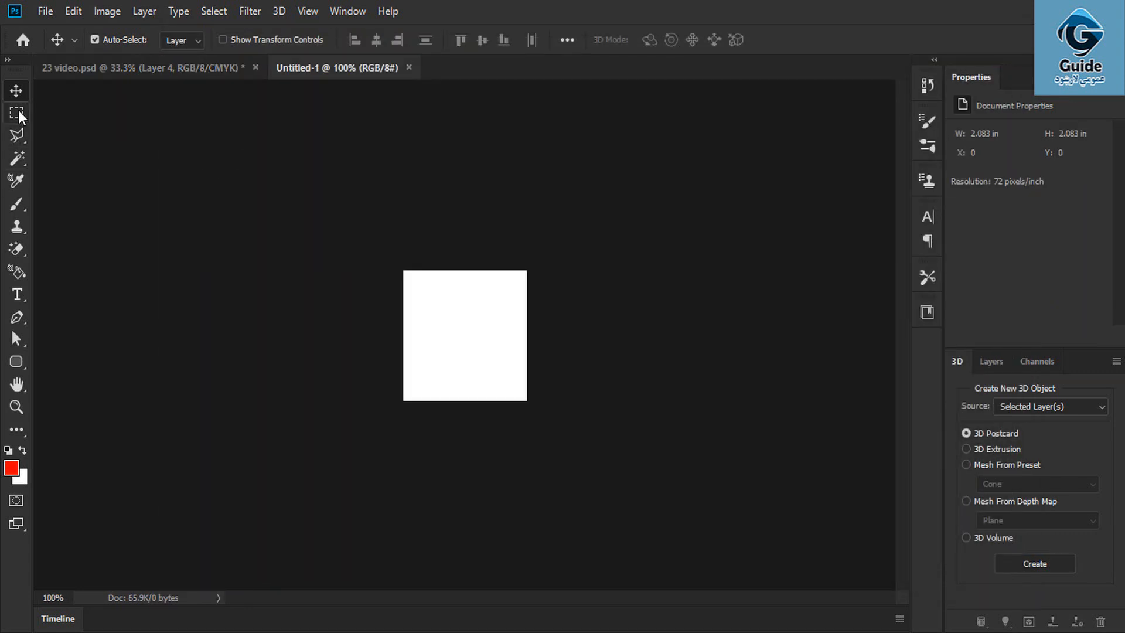
left_click(350, 11)
left_click(358, 16)
left_click(341, 15)
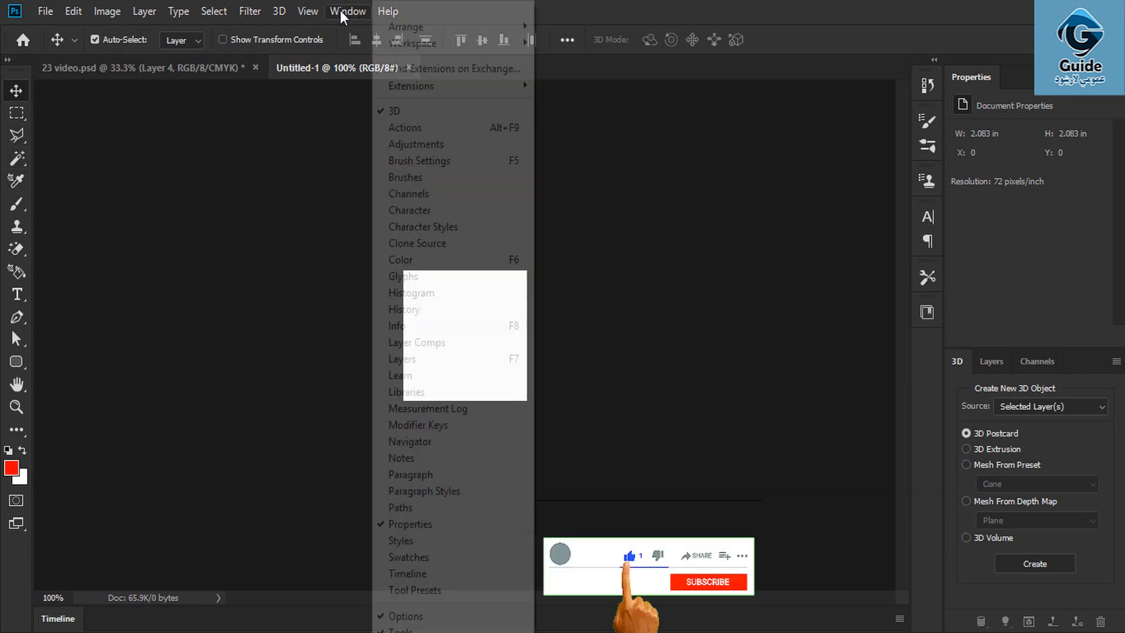
mouse_move(404, 44)
left_click(574, 43)
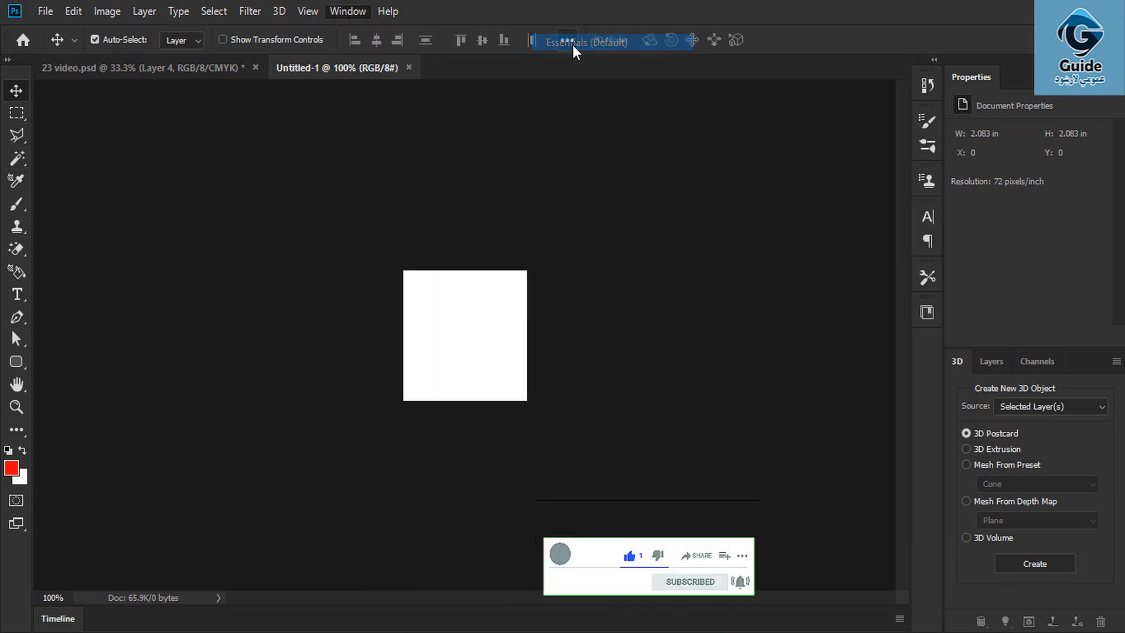
Step: Enlarge the square canvas outward to a wide landscape format with the Crop tool
left_click(21, 185)
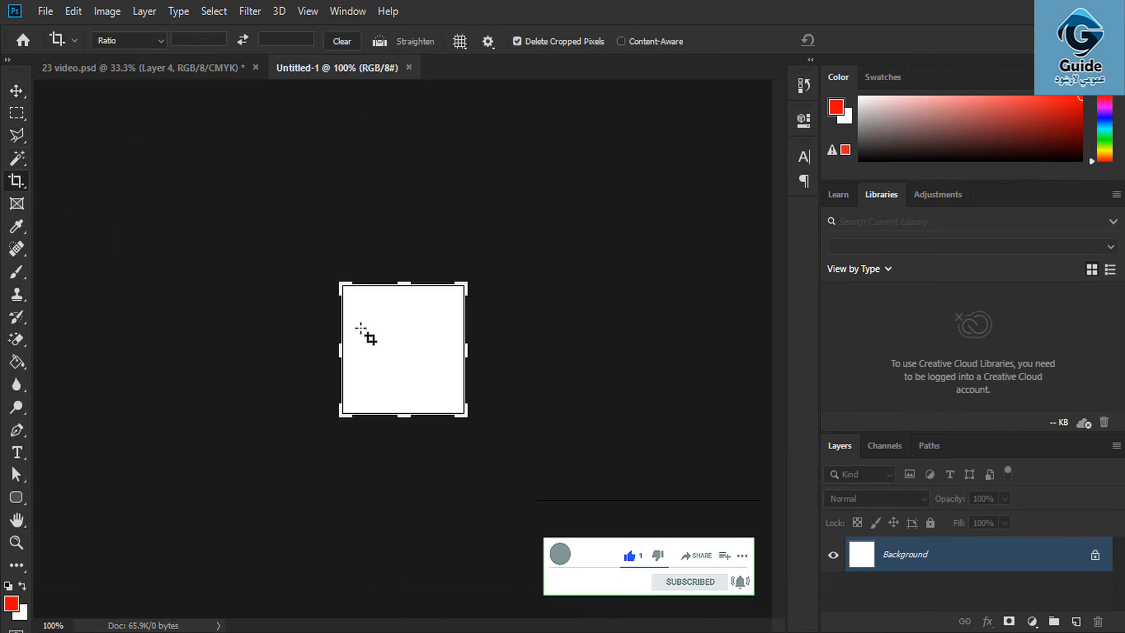
left_click_drag(343, 285, 124, 187)
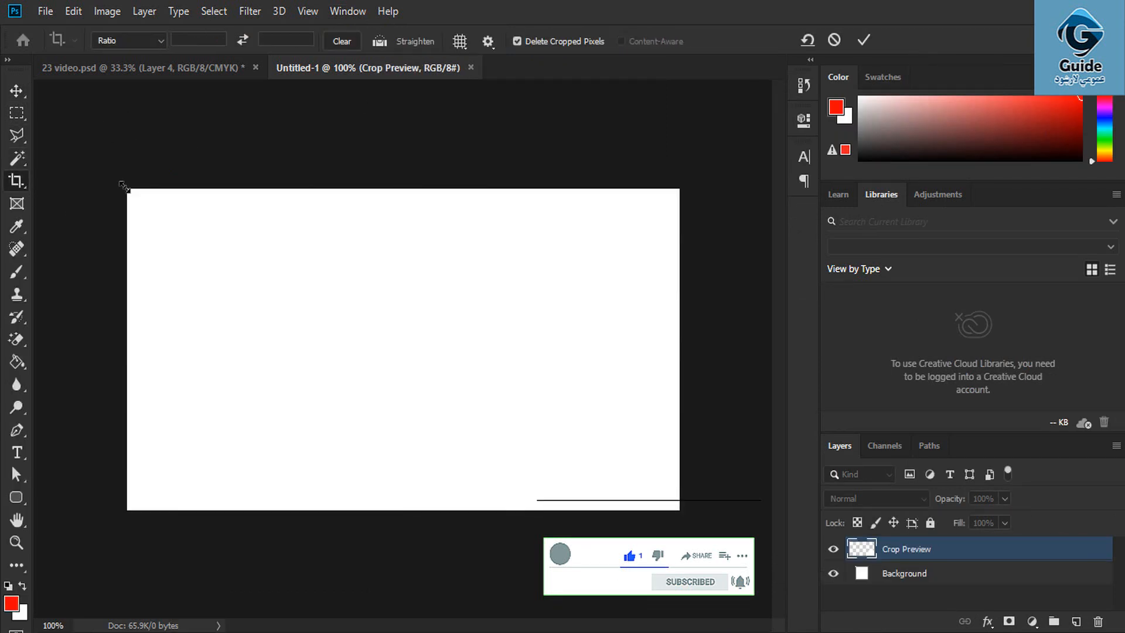
key("Return")
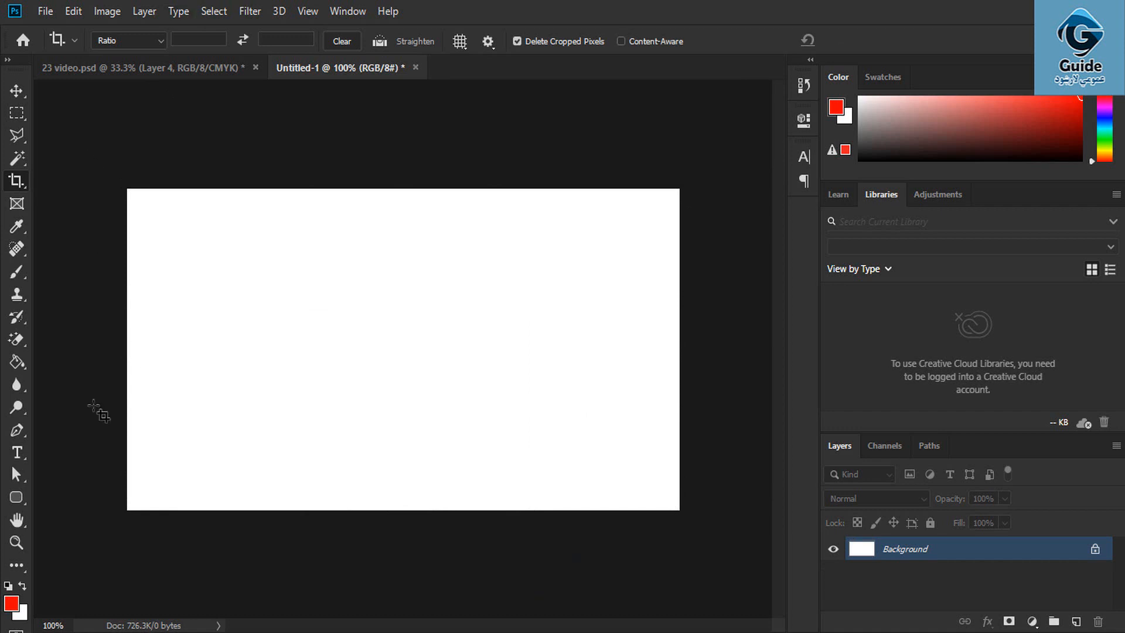
Step: Draw a red rounded rectangle shape about 271 × 186 px with a 10 px radius on the canvas
left_click(16, 498)
left_click_drag(215, 254, 439, 416)
left_click(756, 114)
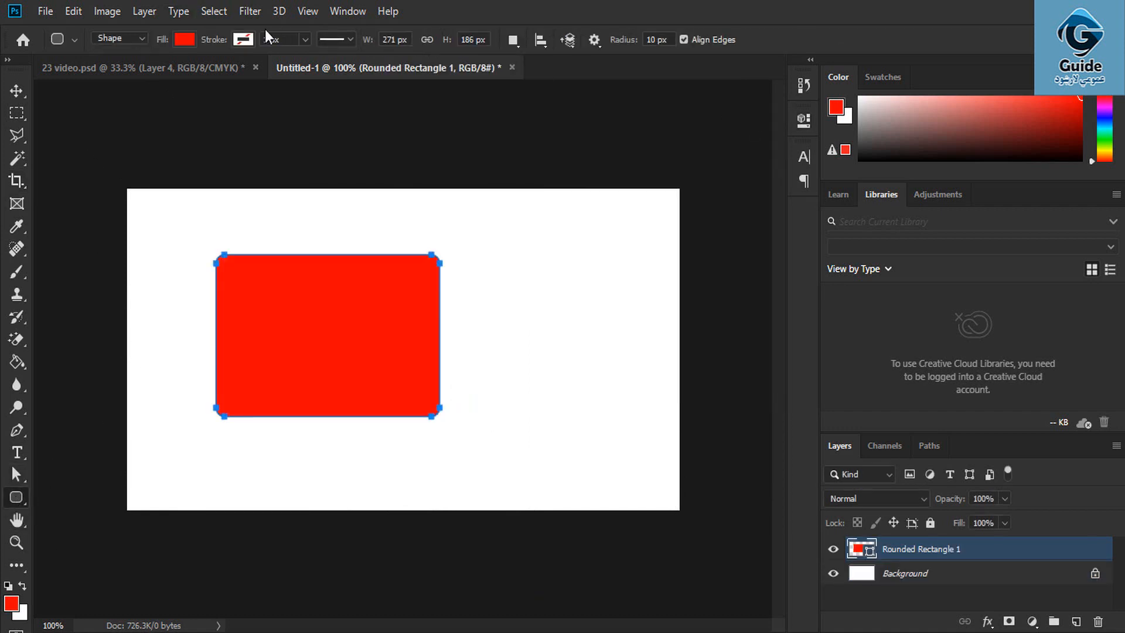
Step: Add a Reveal All layer mask to the rounded rectangle layer
left_click(143, 12)
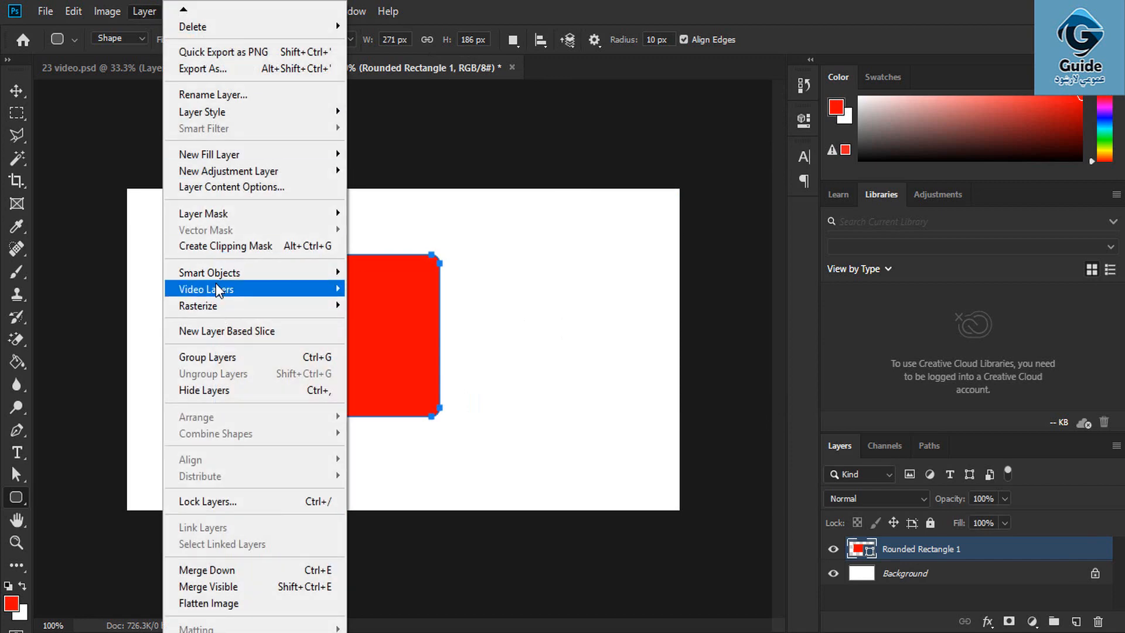
mouse_move(226, 214)
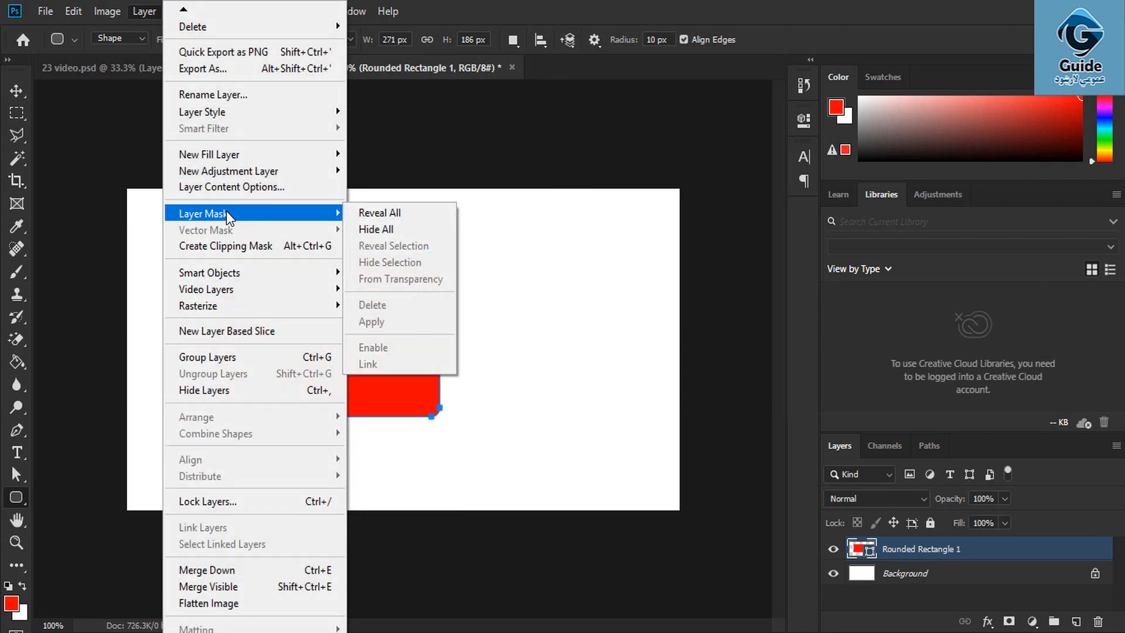
left_click(384, 214)
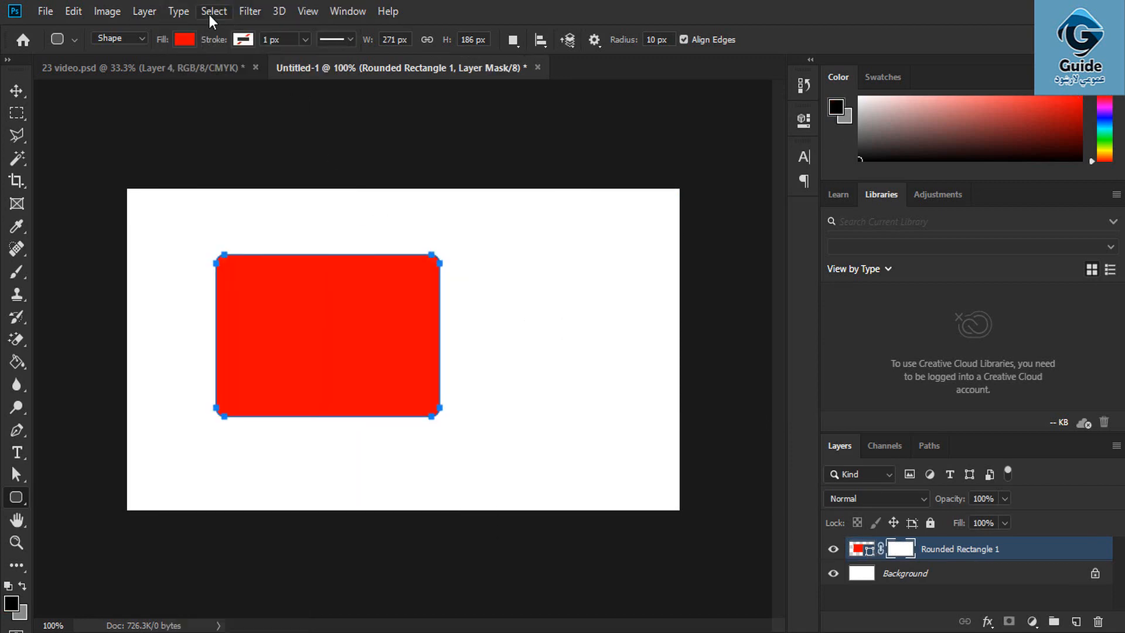
Step: Rasterize the masked rounded rectangle layer, then undo back to the editable shape without a mask
left_click(144, 11)
mouse_move(251, 305)
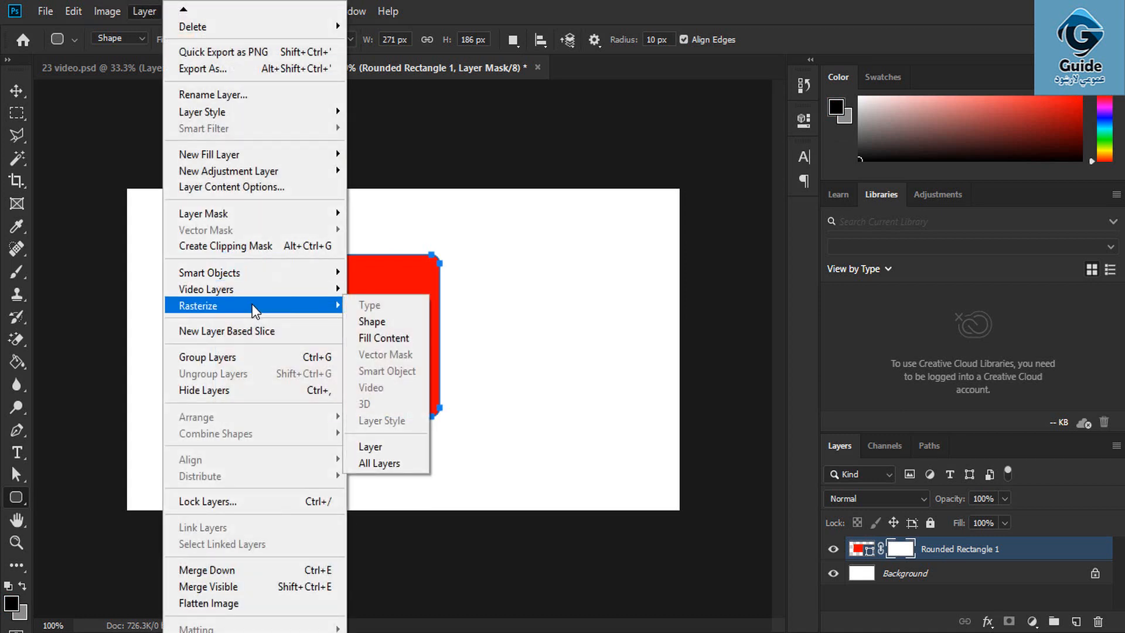
left_click(387, 447)
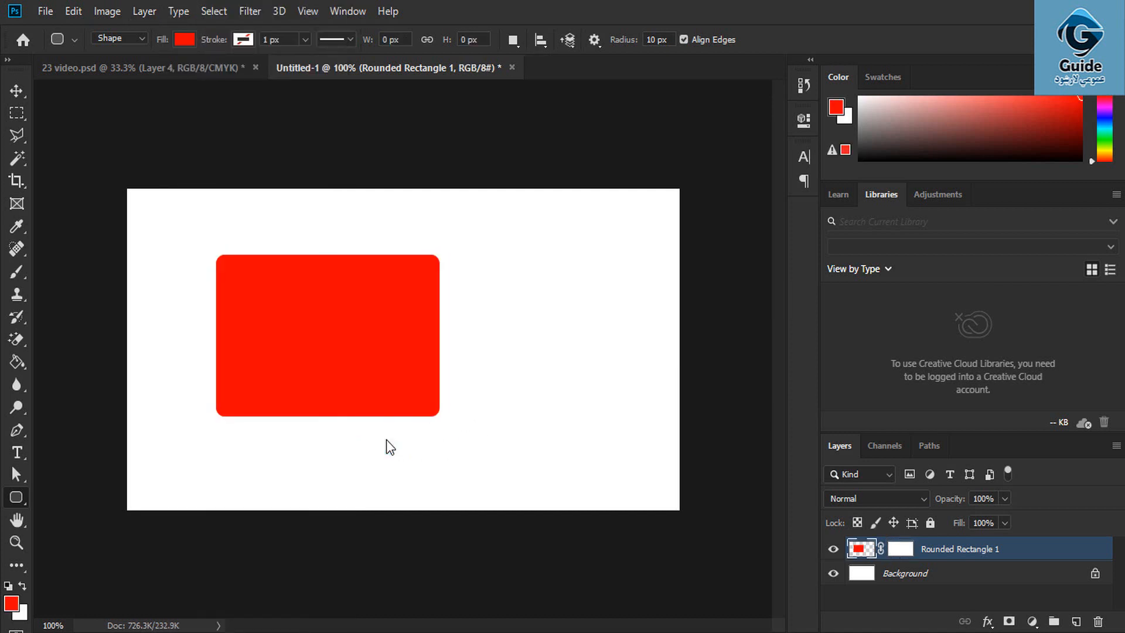
key("ctrl+z")
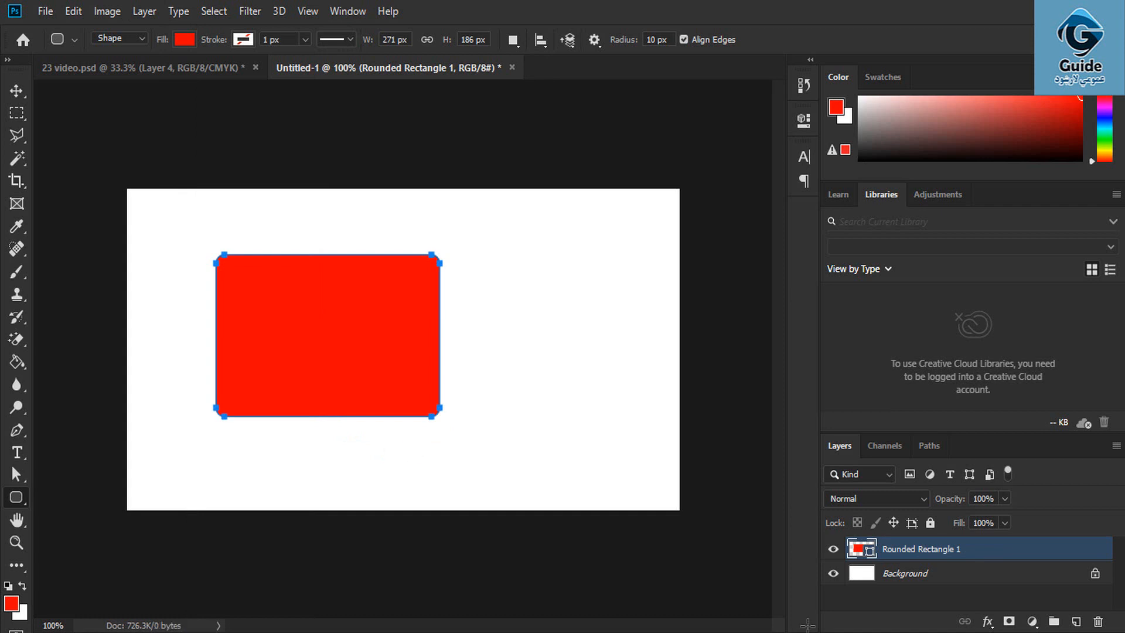
left_click(14, 90)
left_click(174, 12)
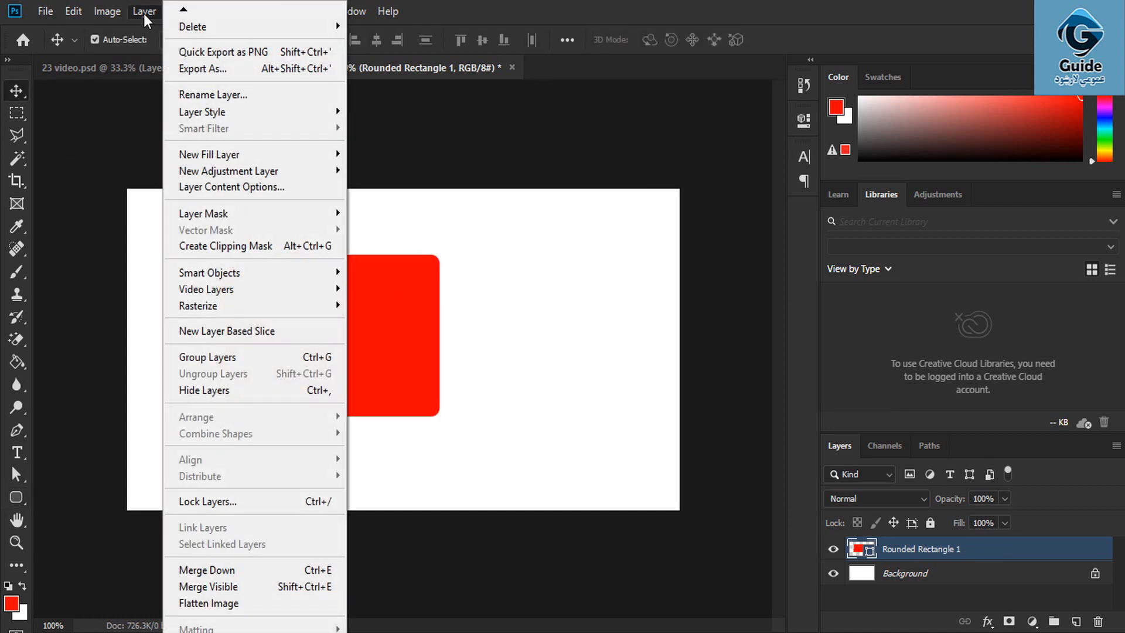
left_click(142, 12)
left_click(52, 9)
left_click(66, 45)
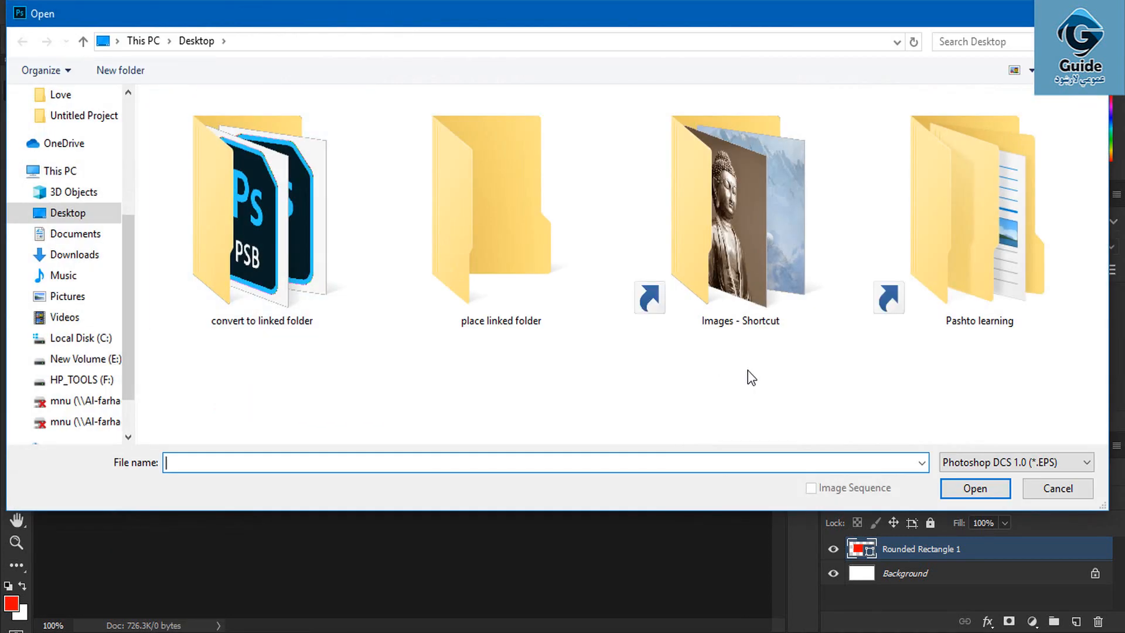
double_click(778, 273)
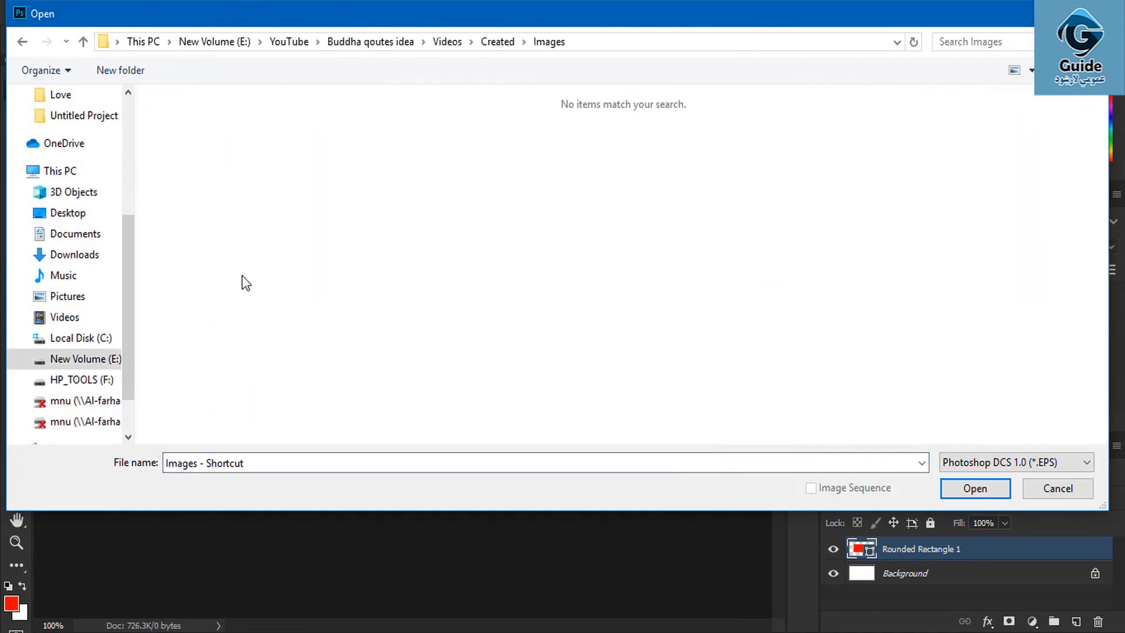
left_click(92, 364)
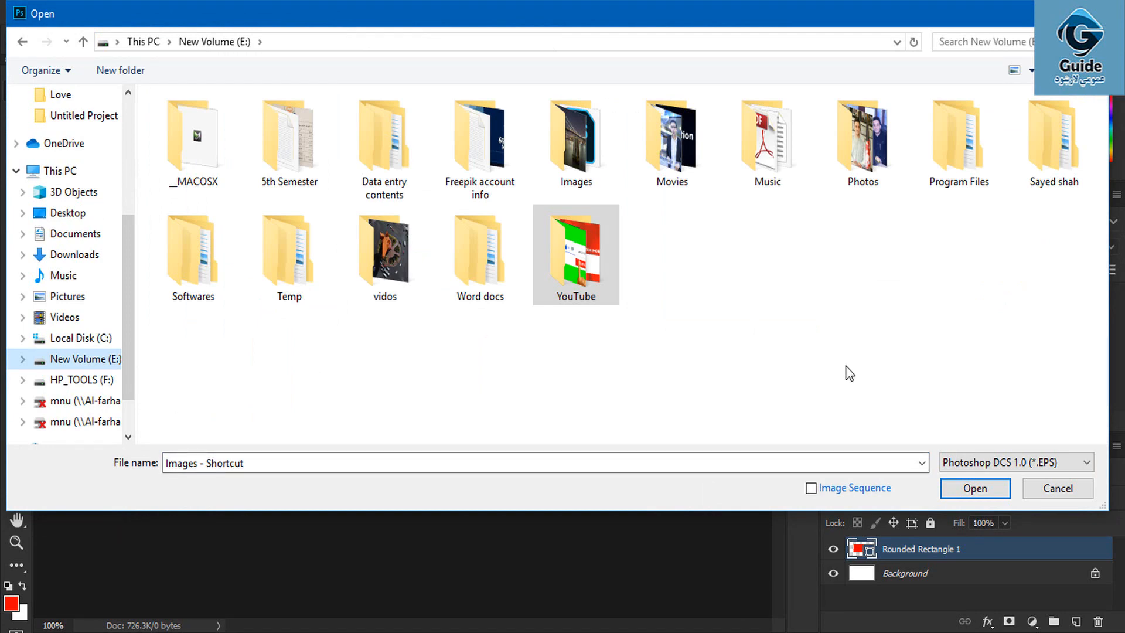
left_click(1070, 489)
Step: Open the PNG photo of the man at a desk from New Volume (E:) as a separate Photoshop document
left_click(424, 630)
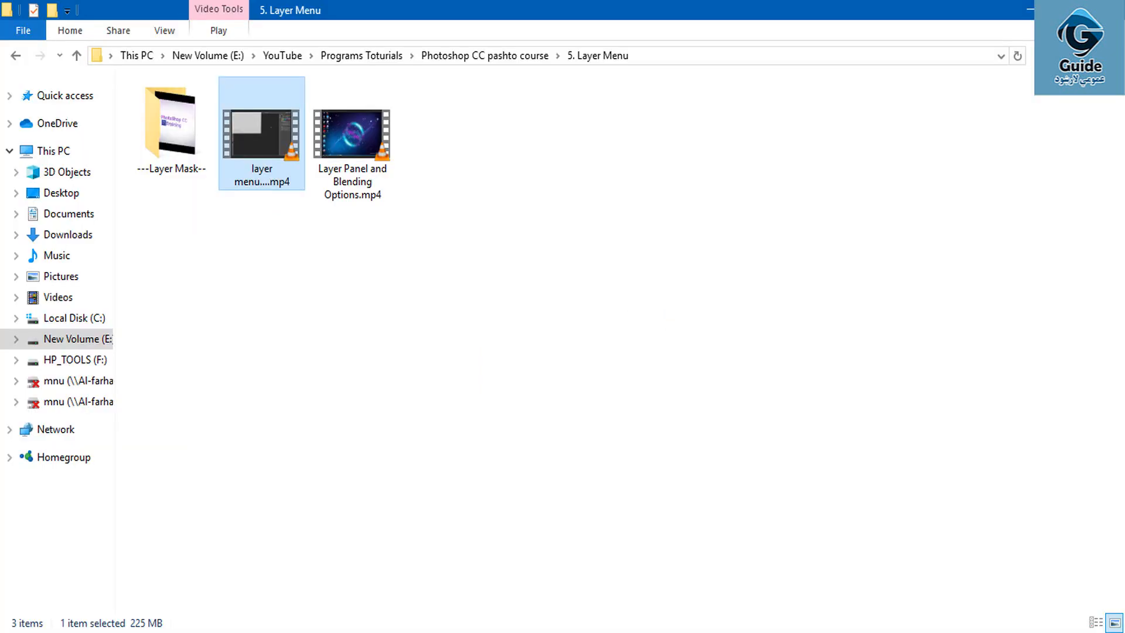
left_click(69, 338)
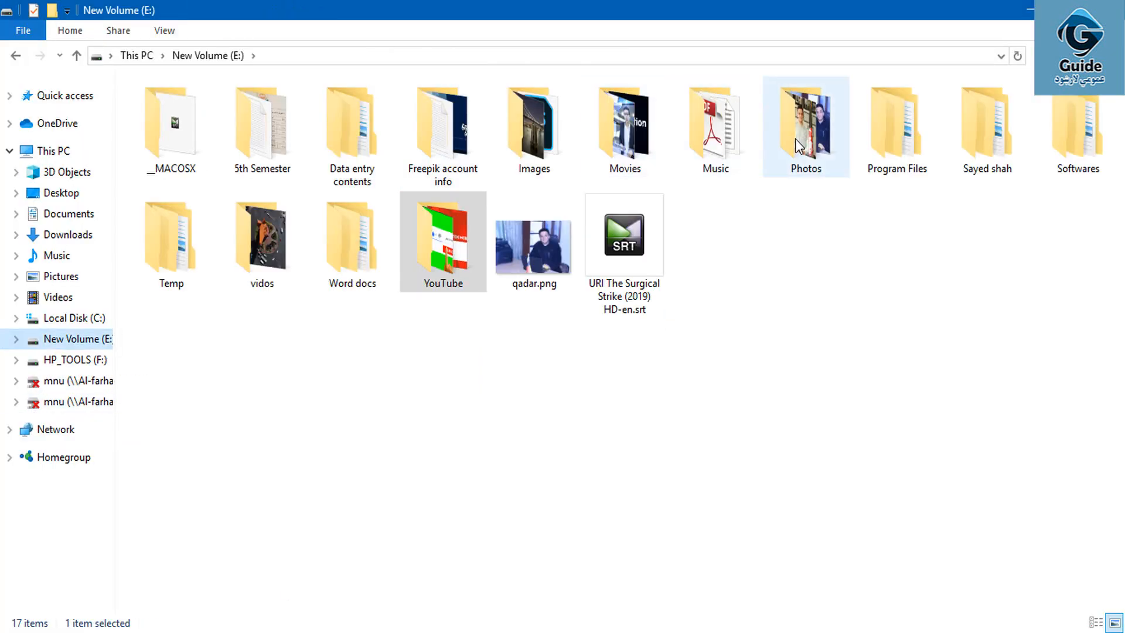
double_click(806, 126)
left_click_drag(351, 135, 588, 79)
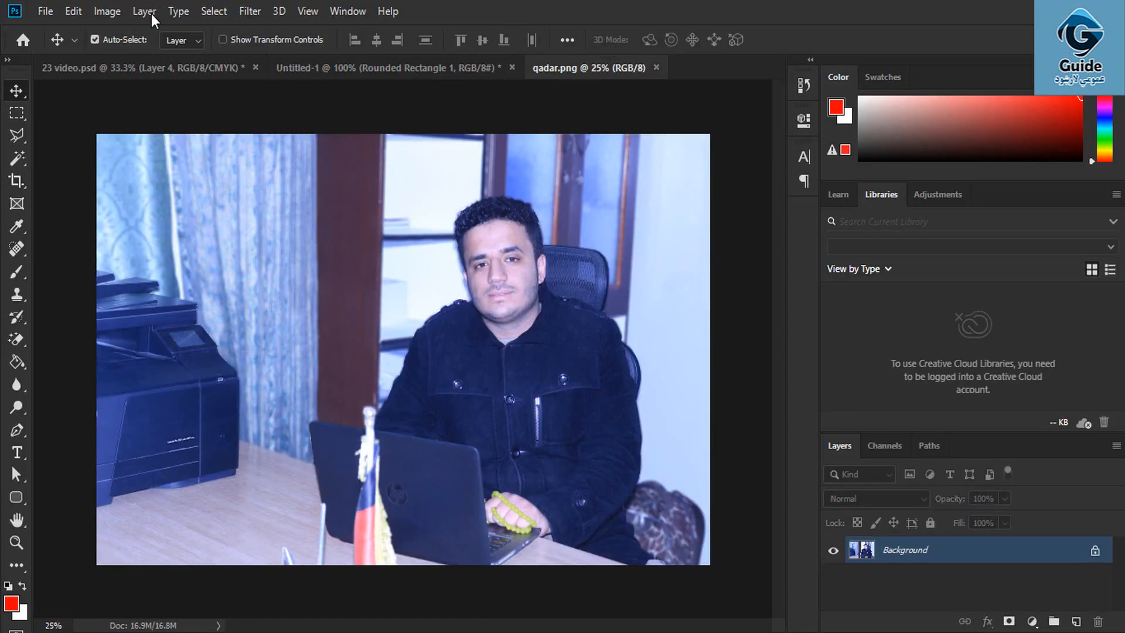
Step: Unlock the photo's Background layer and add a Reveal All vector mask to it
left_click(144, 12)
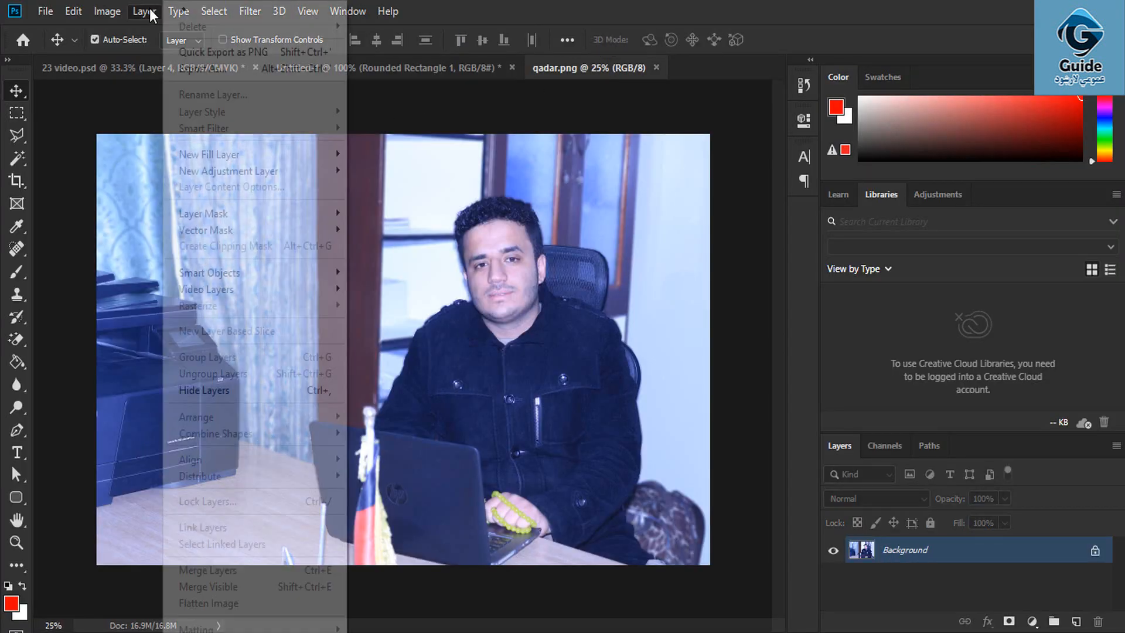
left_click(1095, 553)
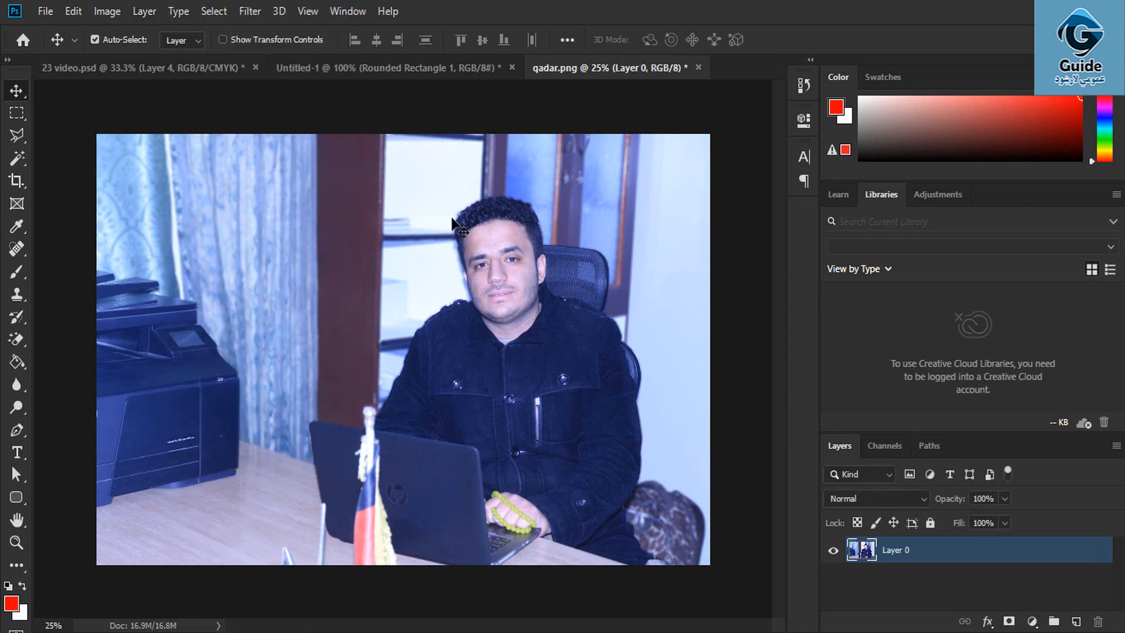
left_click(144, 11)
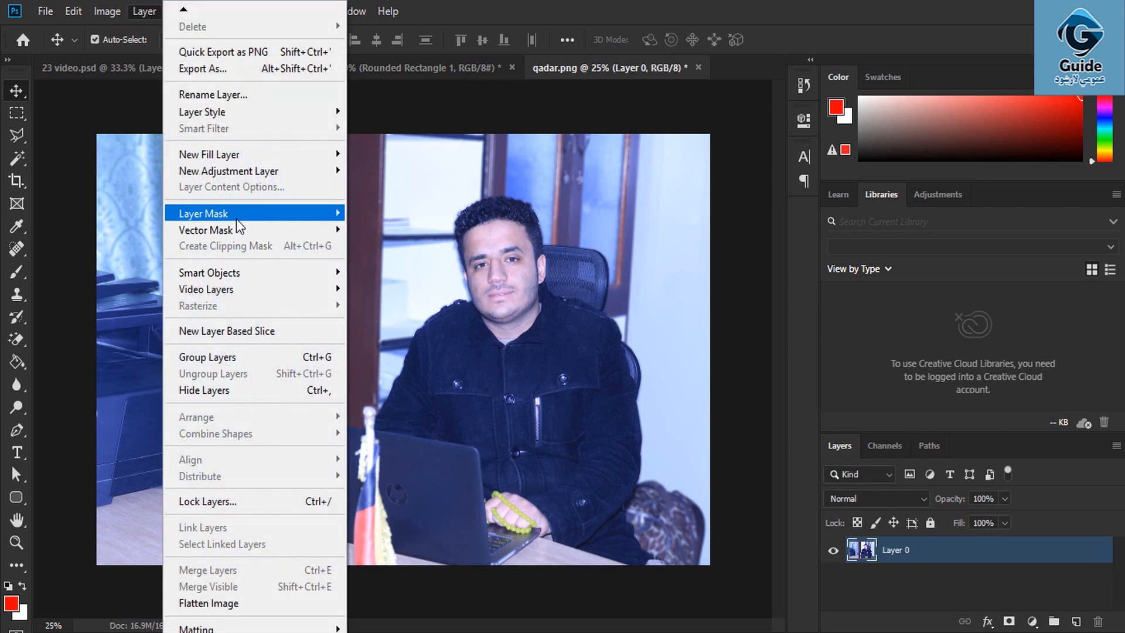
mouse_move(241, 229)
left_click(365, 230)
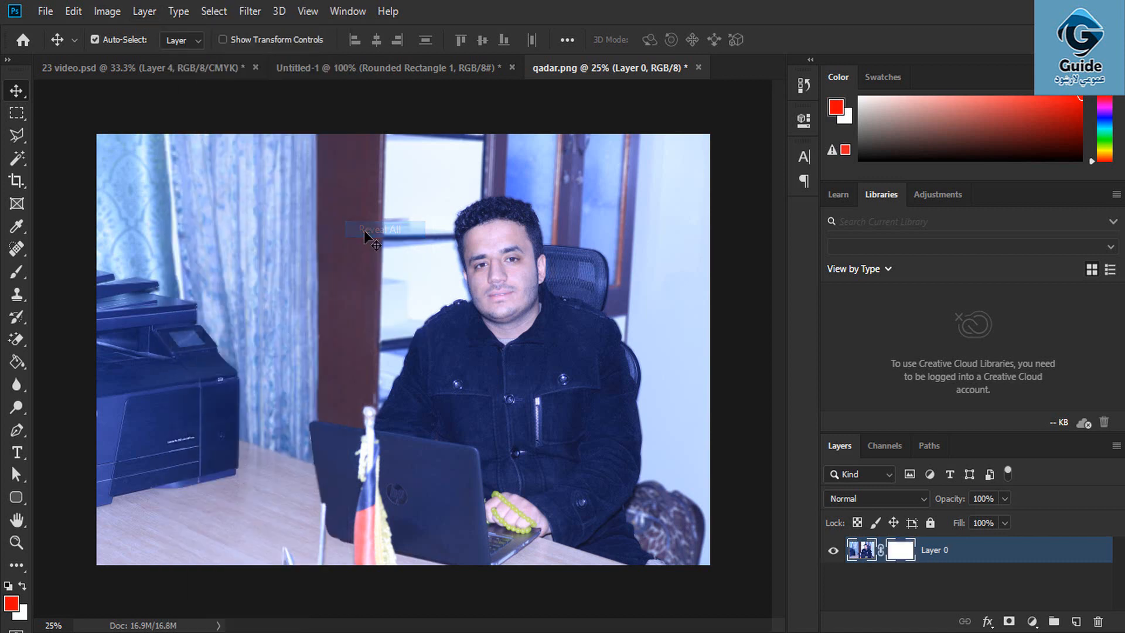
Step: Rasterize the photo layer's vector mask into a pixel layer mask
left_click(143, 13)
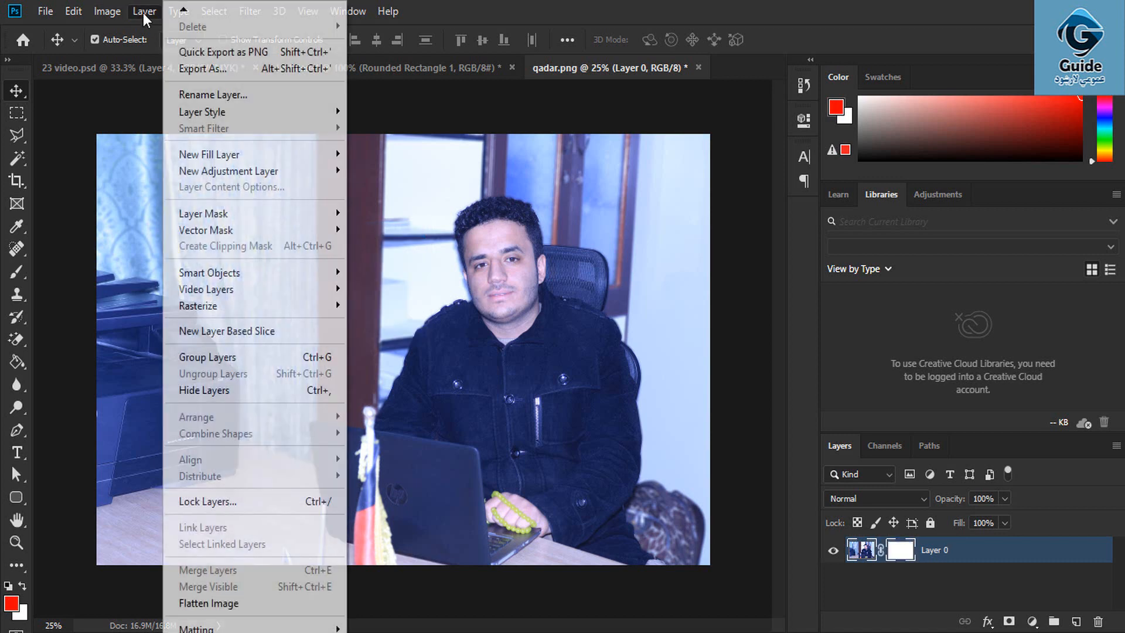
mouse_move(247, 312)
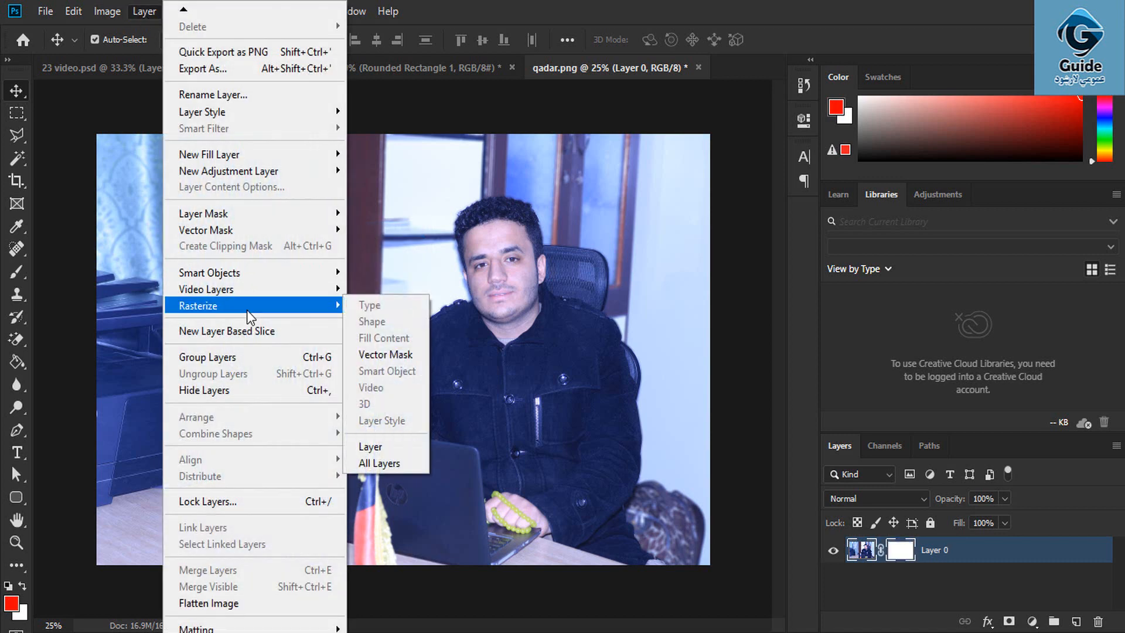
left_click(384, 353)
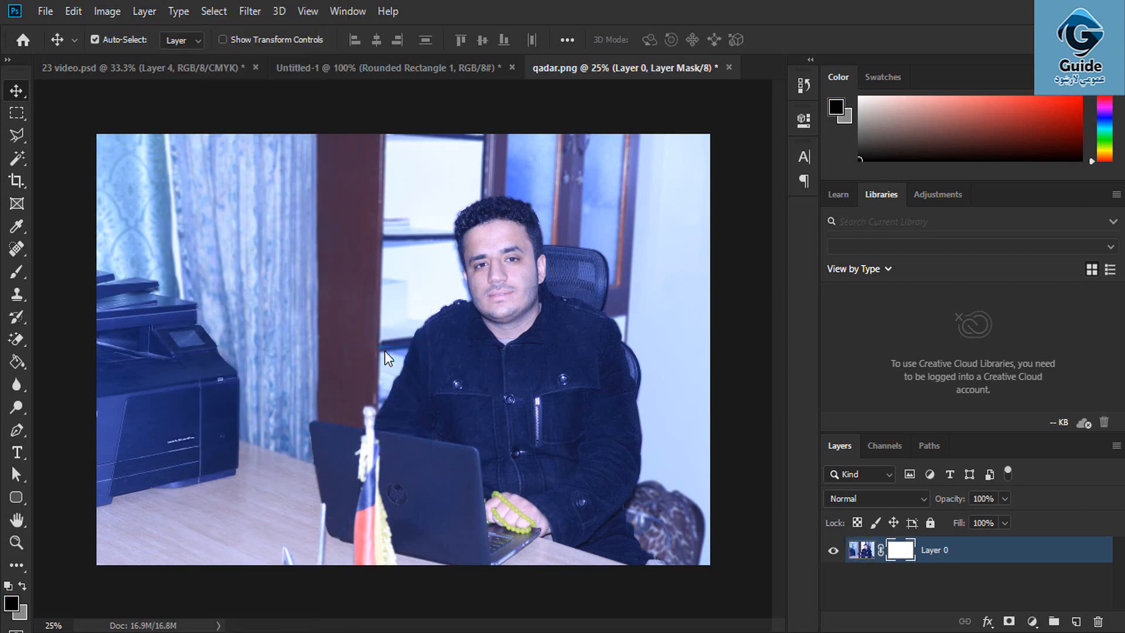
Step: Add a Reveal All vector mask to the photo layer alongside its pixel layer mask
left_click(149, 12)
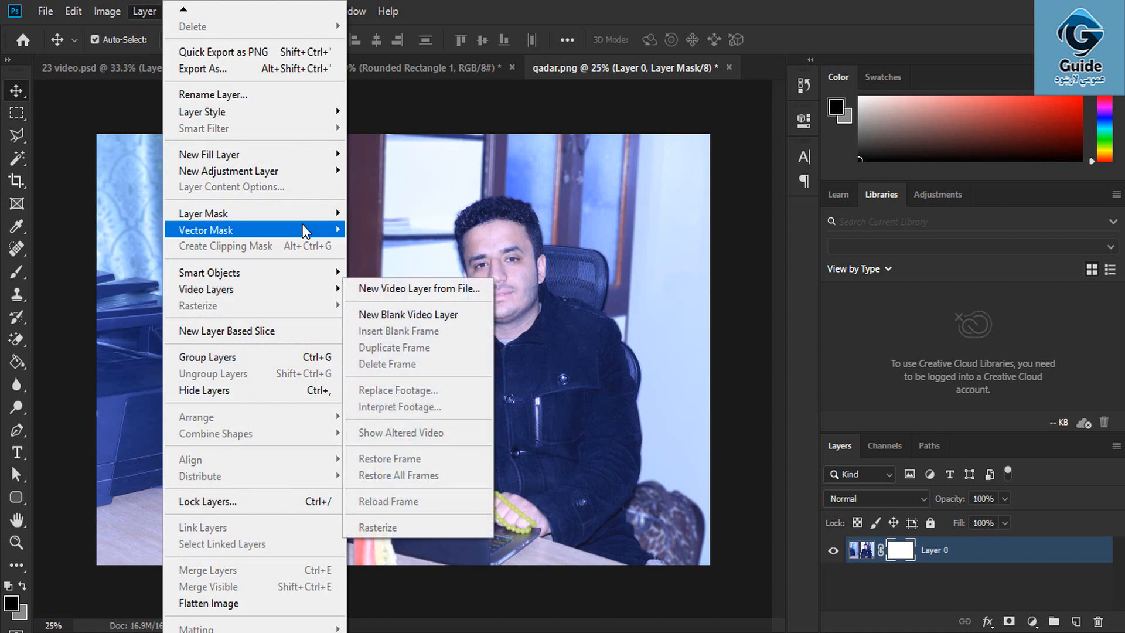
mouse_move(303, 214)
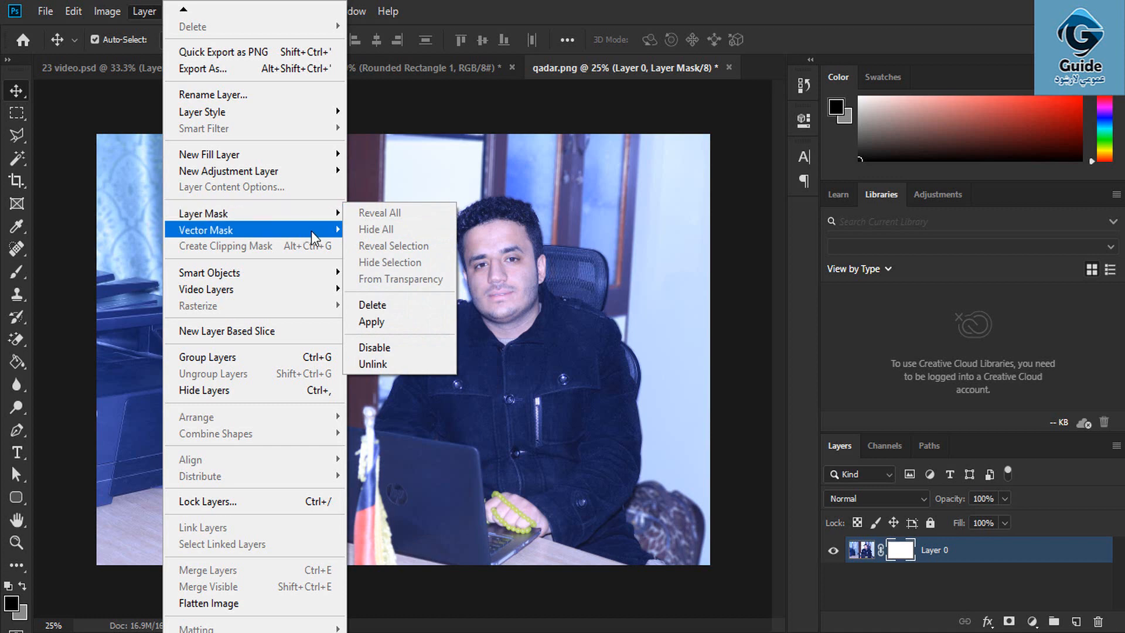
left_click(391, 231)
Step: Rasterize the photo layer's vector mask, then undo back to the layer without any masks
left_click(157, 12)
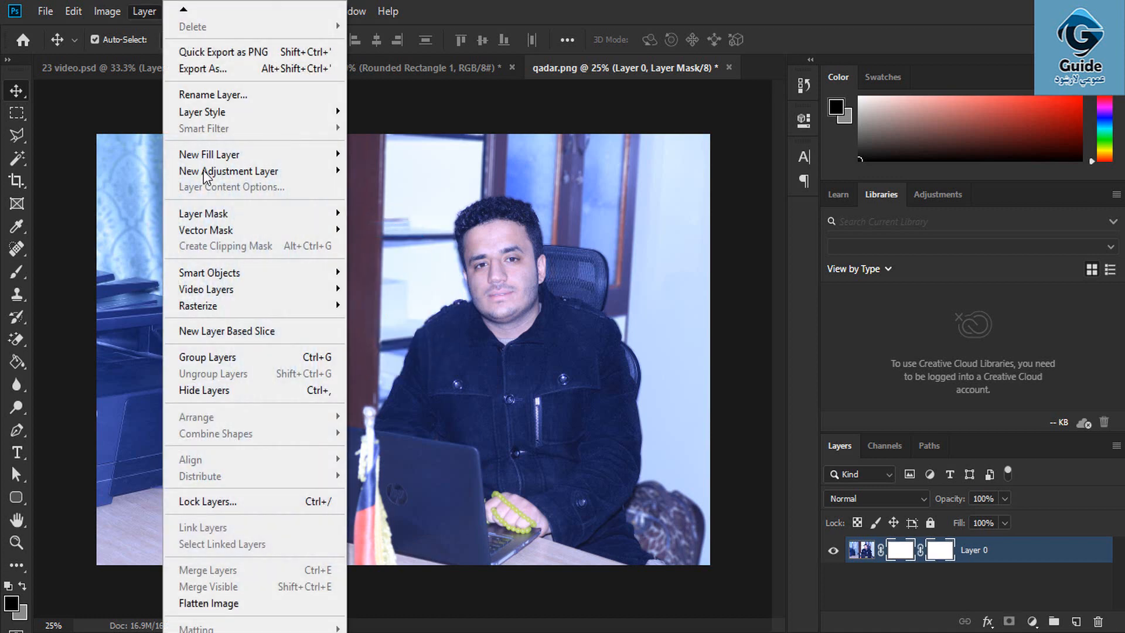
mouse_move(237, 296)
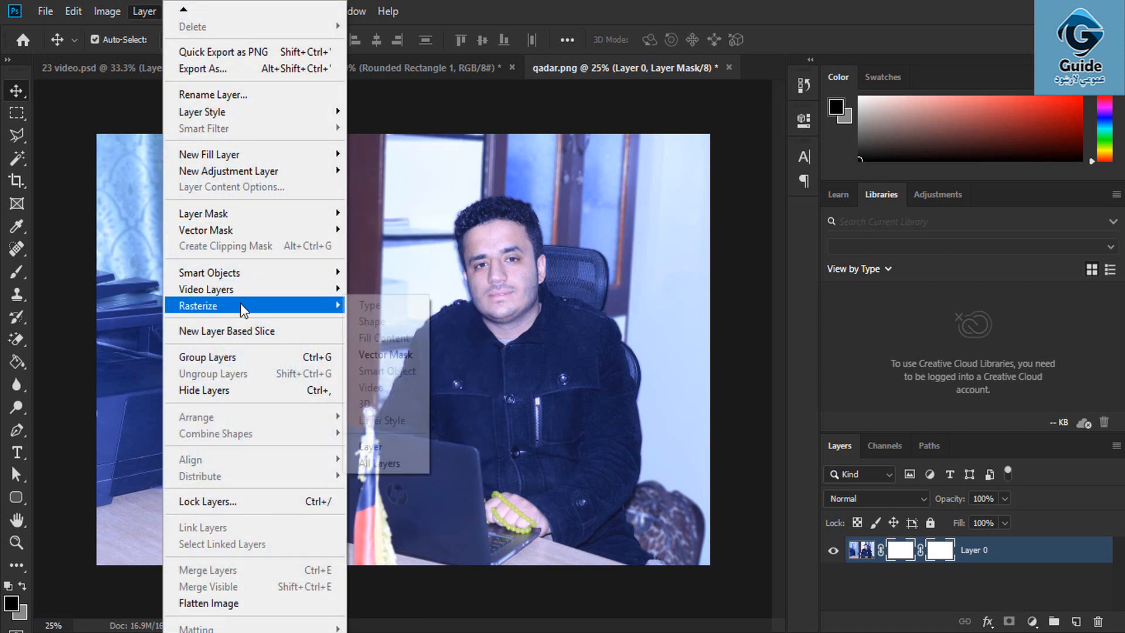
left_click(385, 355)
key("ctrl+z")
key("ctrl+z")
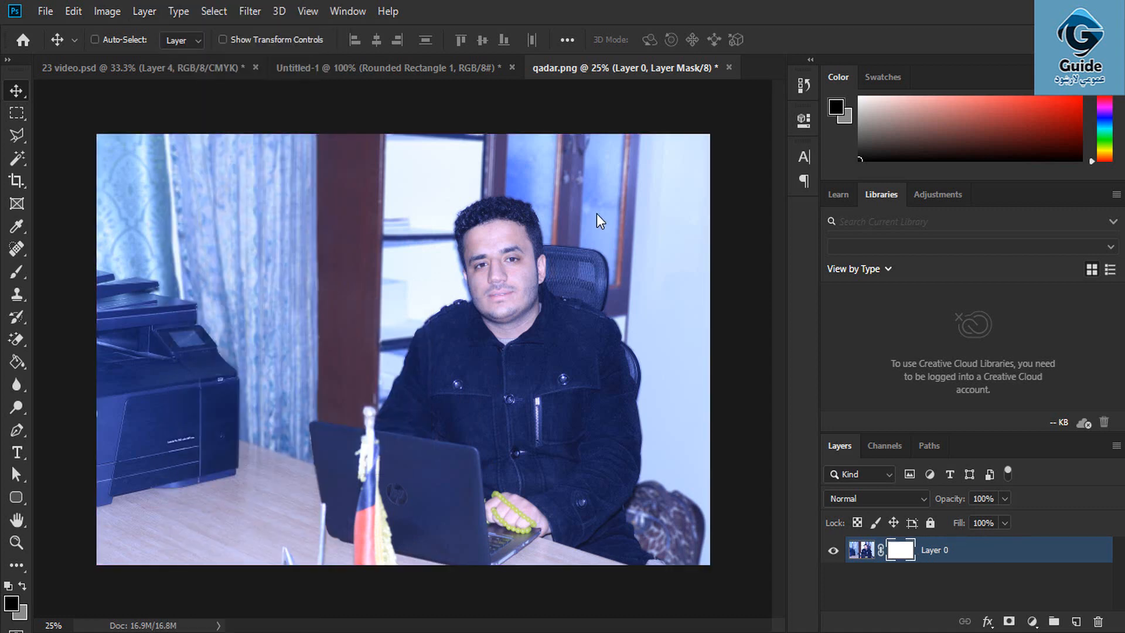
Step: Convert the unmasked photo layer to a Smart Object
left_click(144, 11)
mouse_move(241, 278)
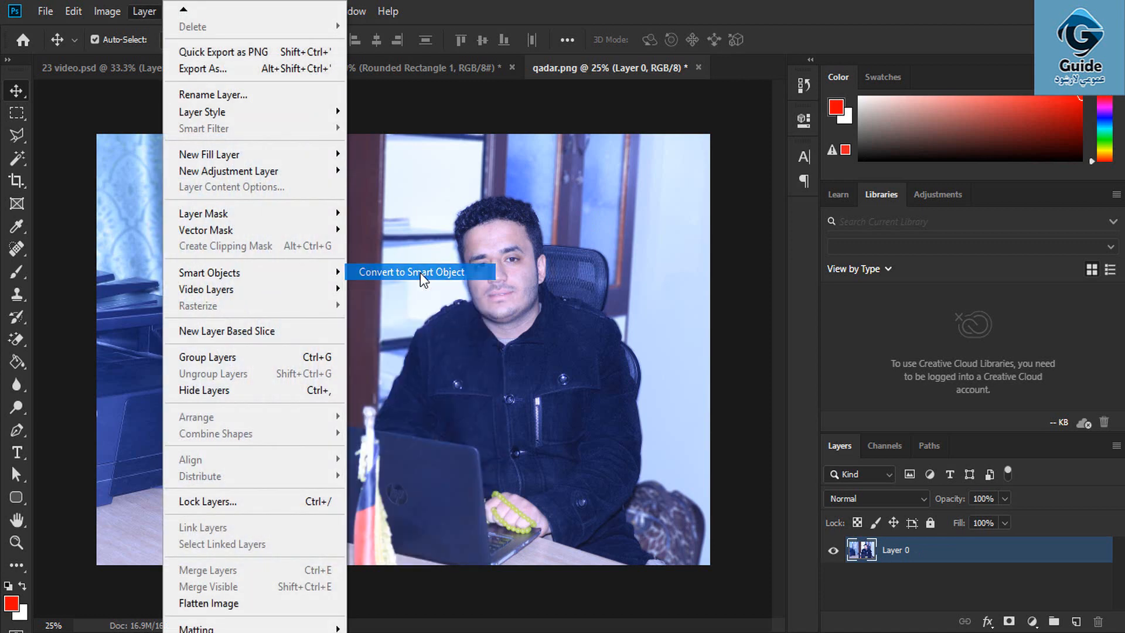
left_click(420, 272)
Step: Rasterize the photo's Smart Object back into a regular pixel layer
left_click(145, 9)
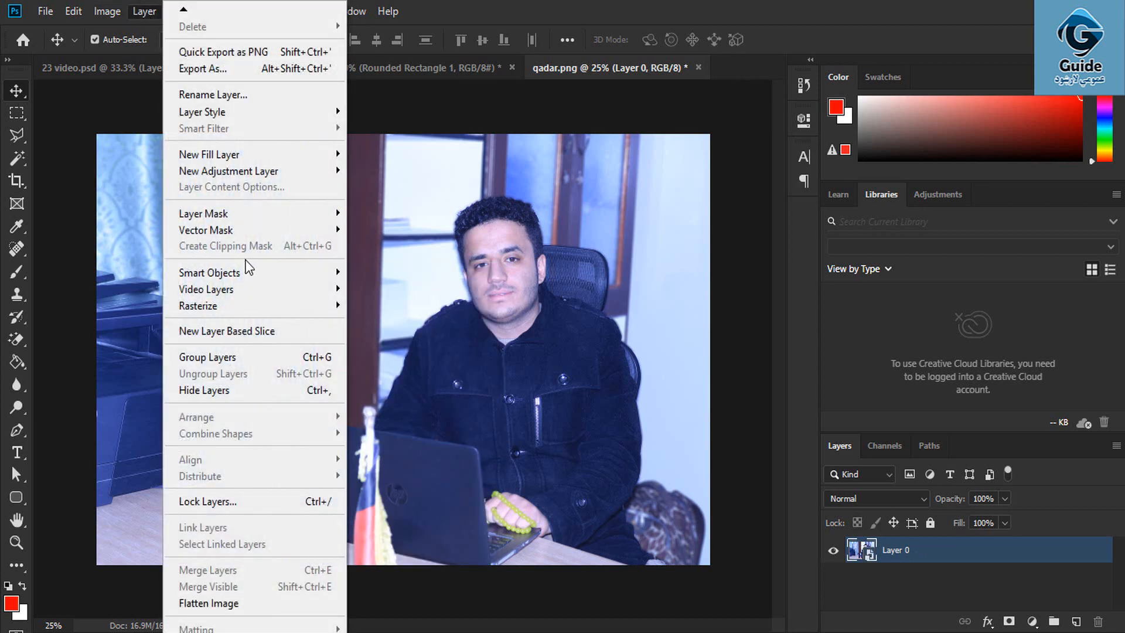
mouse_move(265, 307)
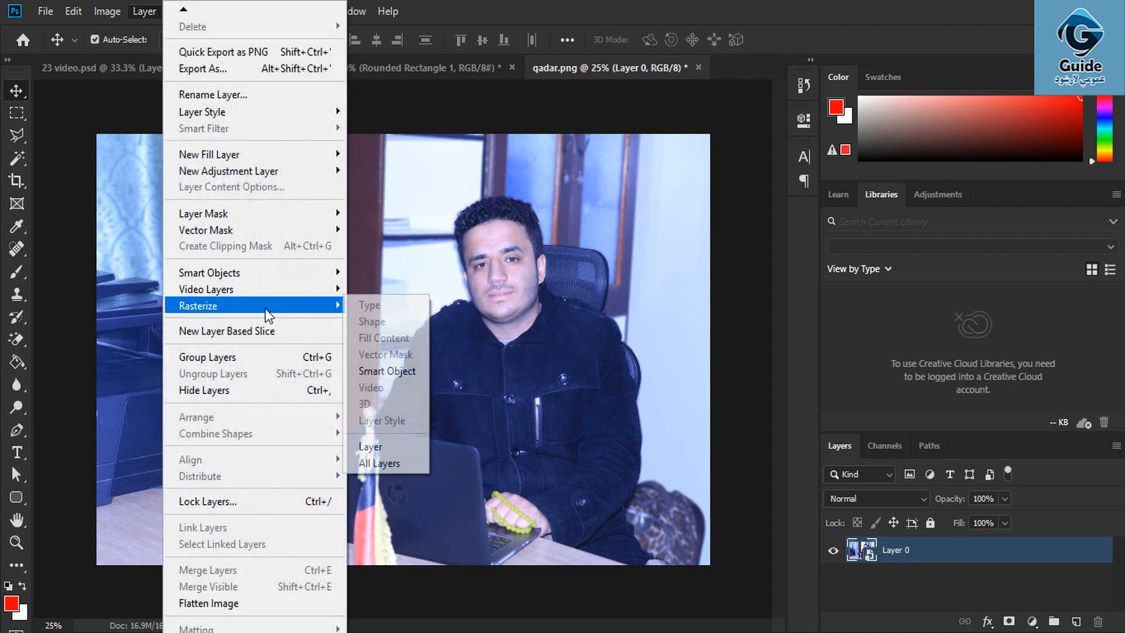
left_click(407, 379)
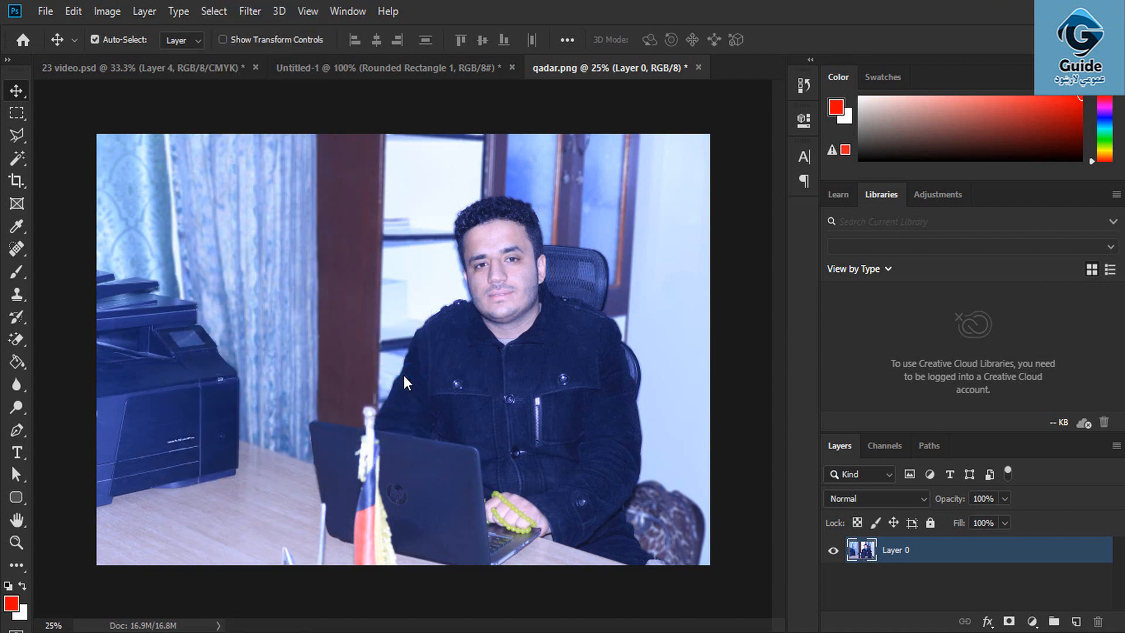
left_click(144, 11)
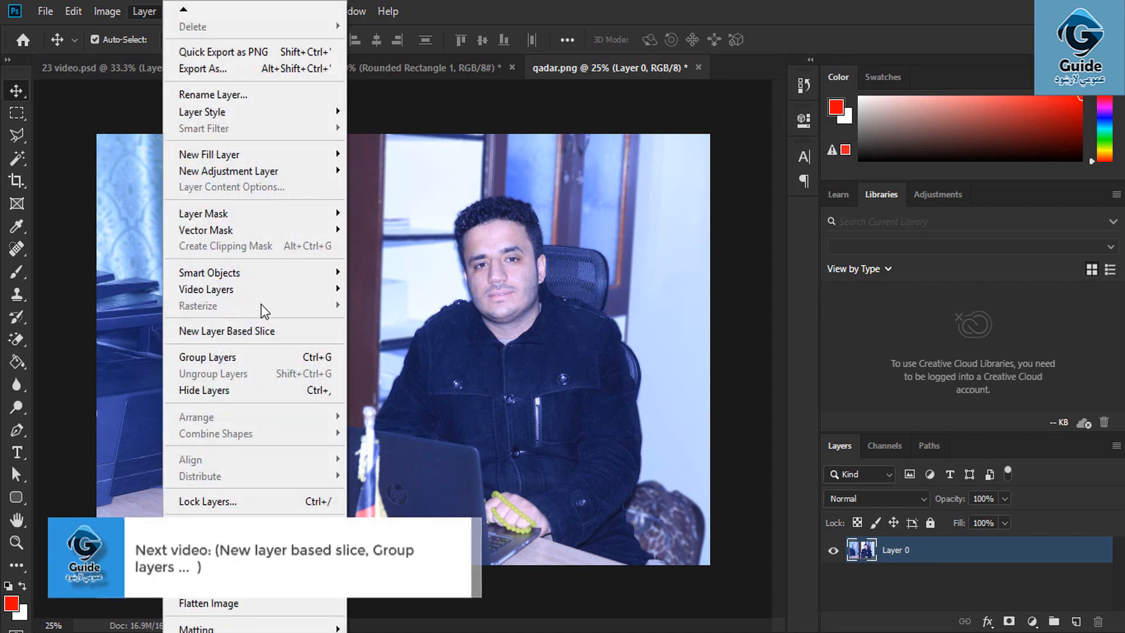